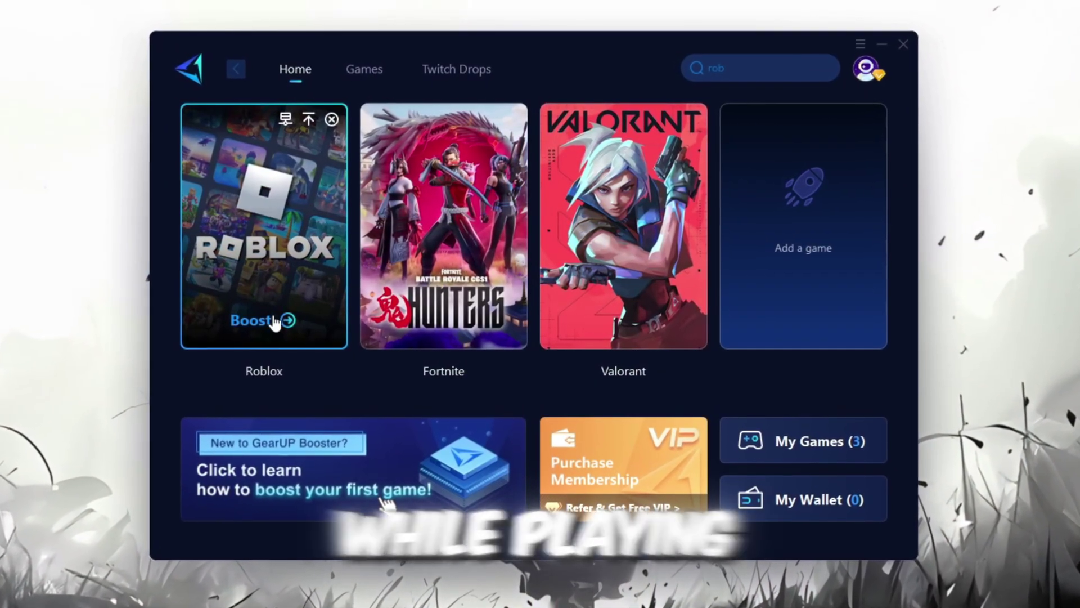
{"action": "left_click", "coordinate": [251, 324]}
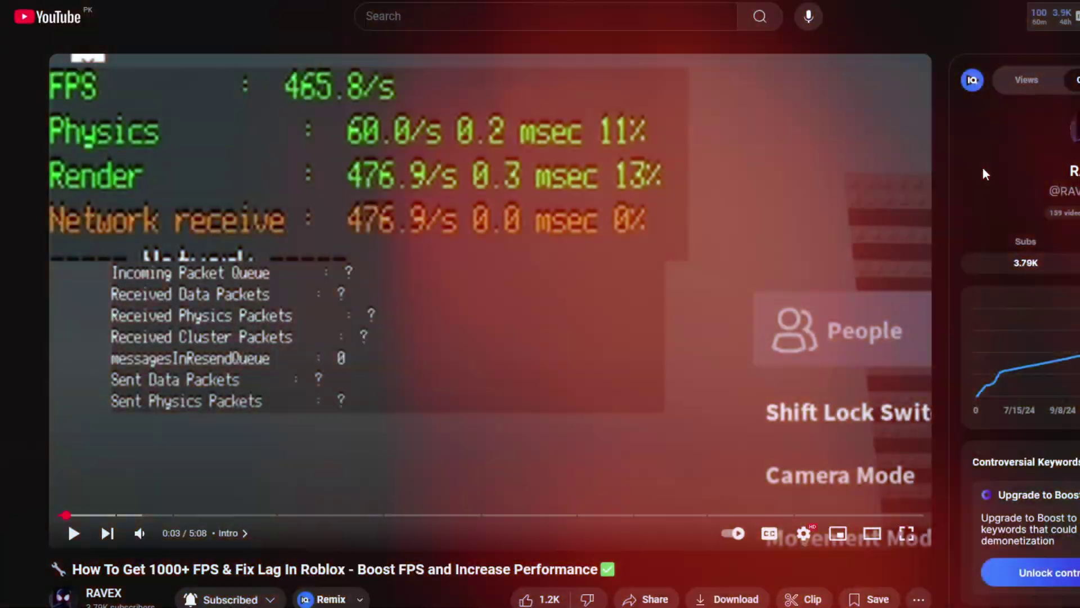
{"action": "scroll", "coordinate": [982, 167], "scroll_direction": "down", "scroll_amount": 6}
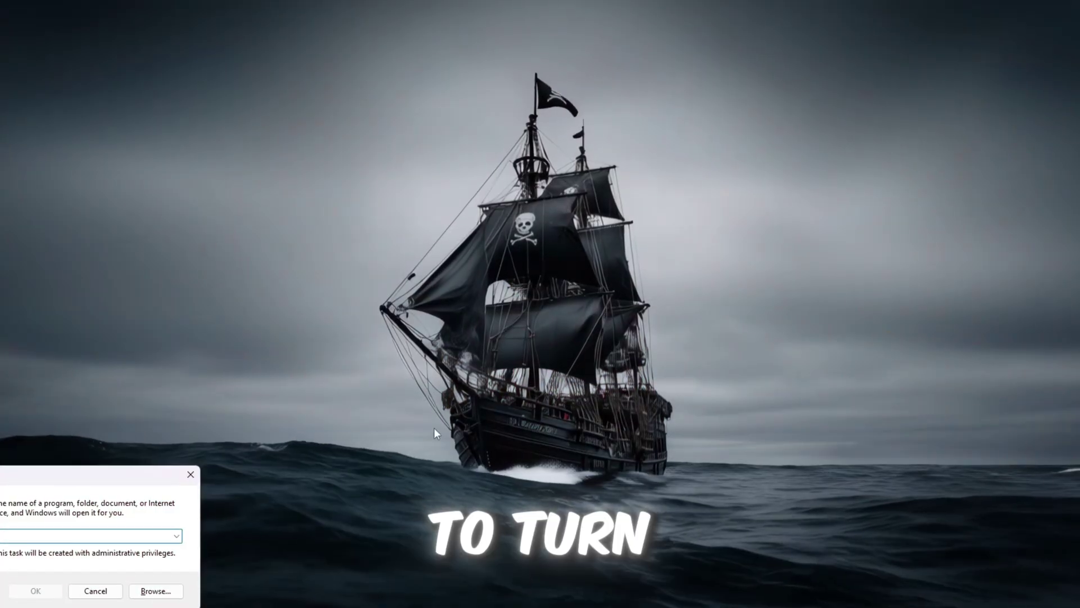
Open the Local Group Policy Editor by running gpedit.msc.
{"action": "left_click_drag", "start_coordinate": [140, 477], "coordinate": [588, 145]}
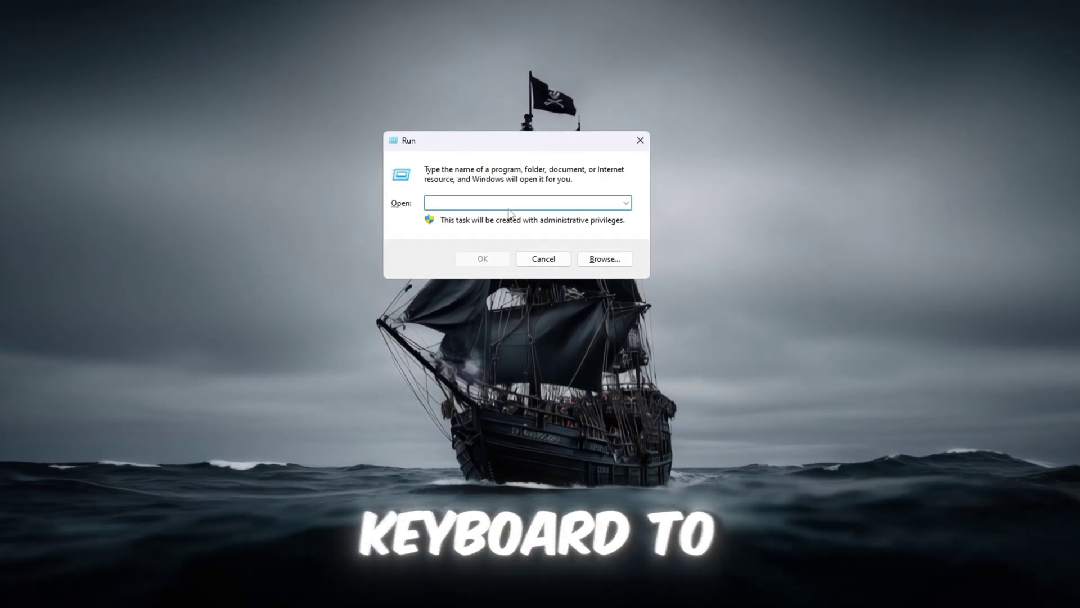
{"action": "type", "text": "gpedit.msc"}
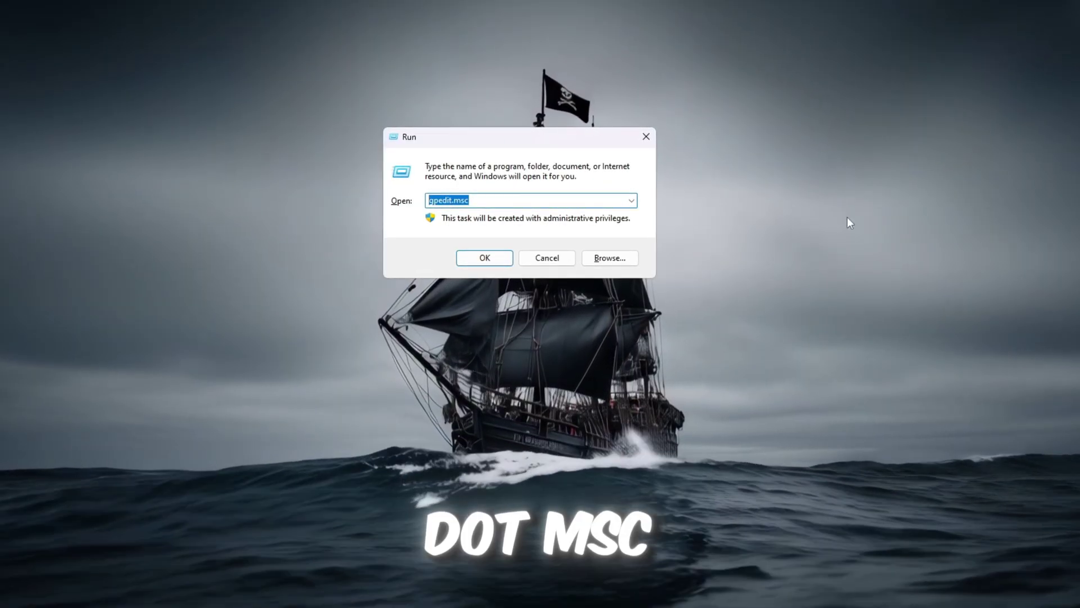
{"action": "left_click", "coordinate": [484, 258]}
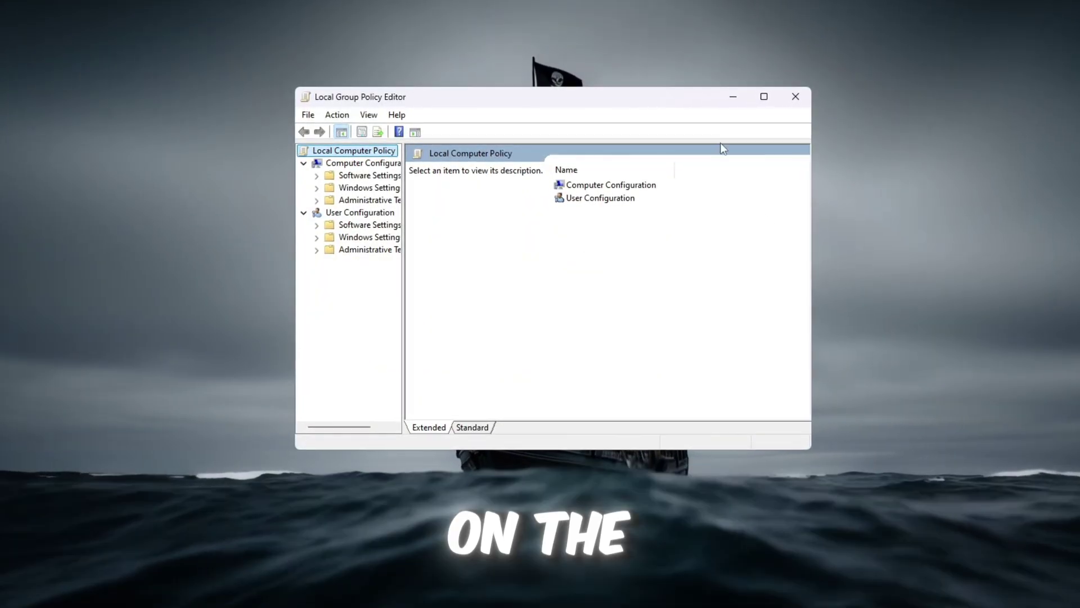
Go to Computer Configuration > Administrative Templates > System > Power Management in the policy editor.
{"action": "left_click", "coordinate": [592, 185]}
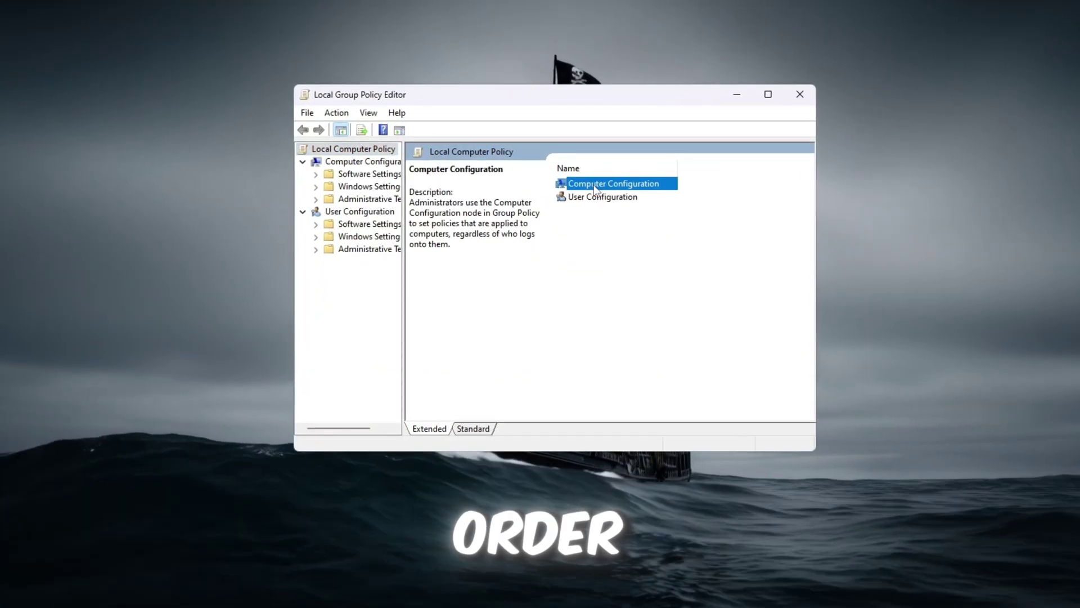
{"action": "double_click", "coordinate": [592, 185]}
{"action": "double_click", "coordinate": [657, 211]}
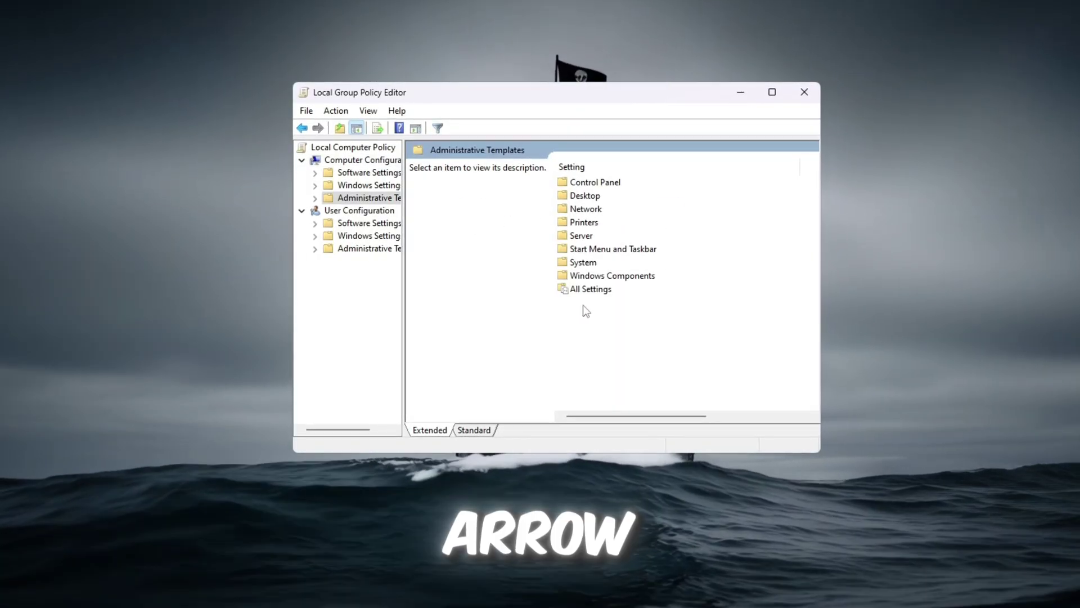
{"action": "left_click", "coordinate": [583, 262]}
{"action": "double_click", "coordinate": [582, 262]}
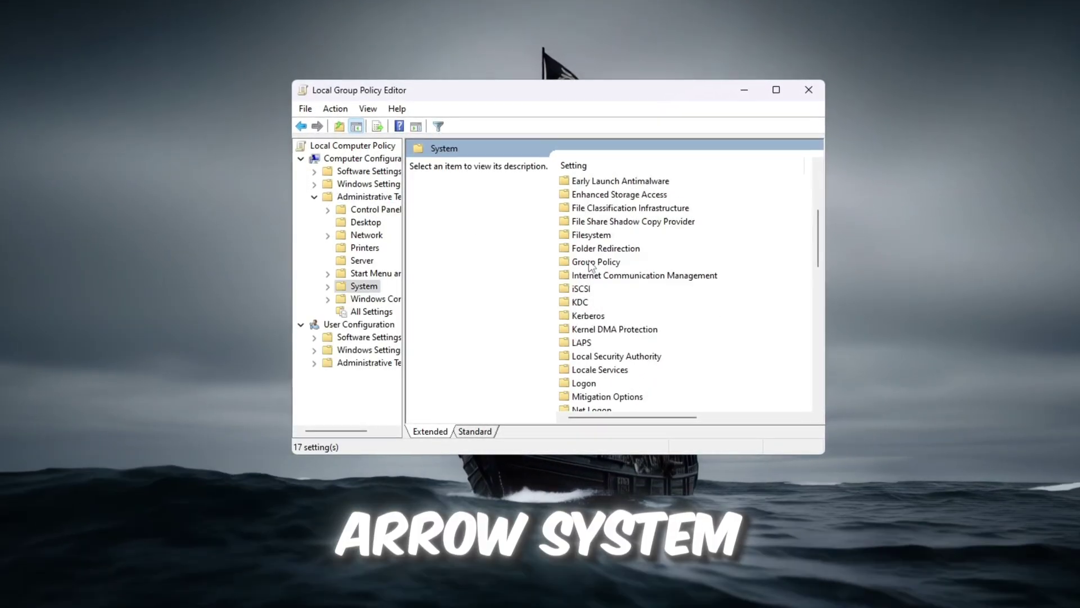
{"action": "scroll", "coordinate": [590, 264], "scroll_direction": "down", "scroll_amount": 2}
{"action": "left_click", "coordinate": [578, 370]}
{"action": "double_click", "coordinate": [578, 370]}
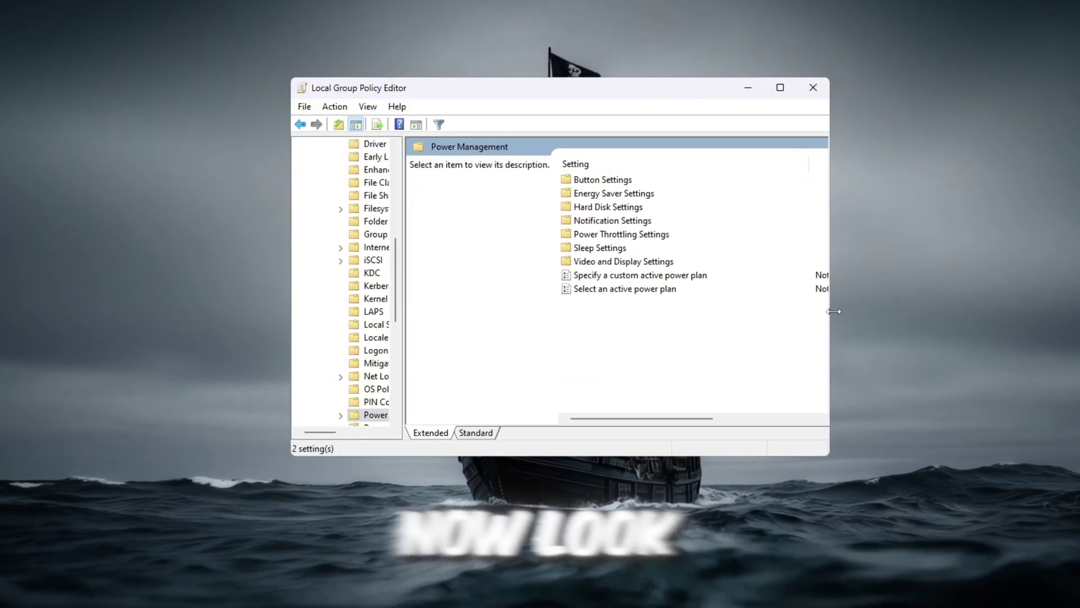
Open the Turn off Power Throttling policy in Power Throttling Settings and move its dialog beside the editor.
{"action": "left_click", "coordinate": [647, 235]}
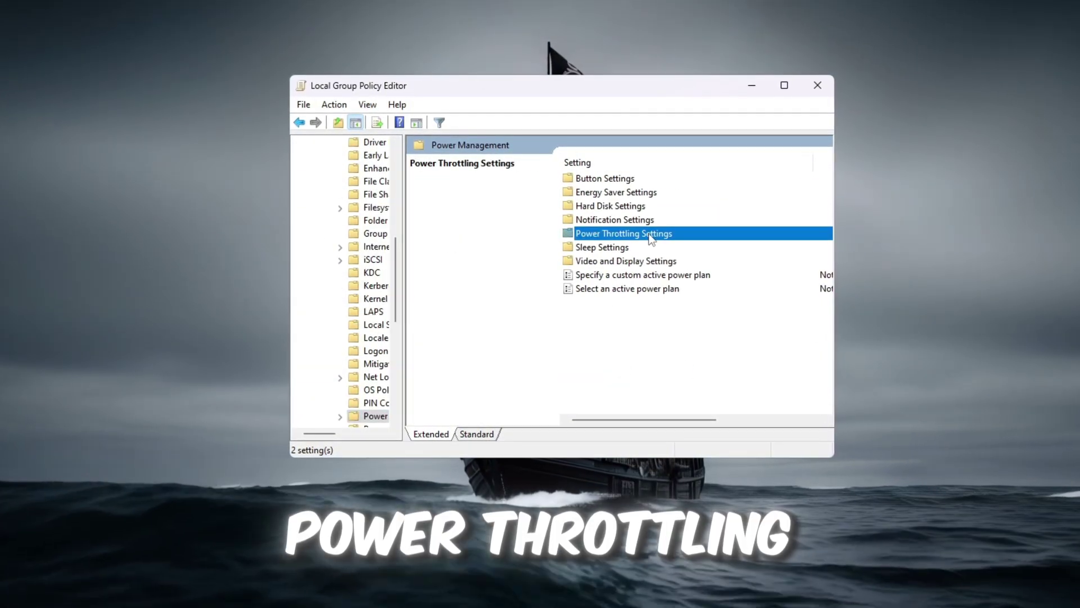
{"action": "double_click", "coordinate": [649, 234]}
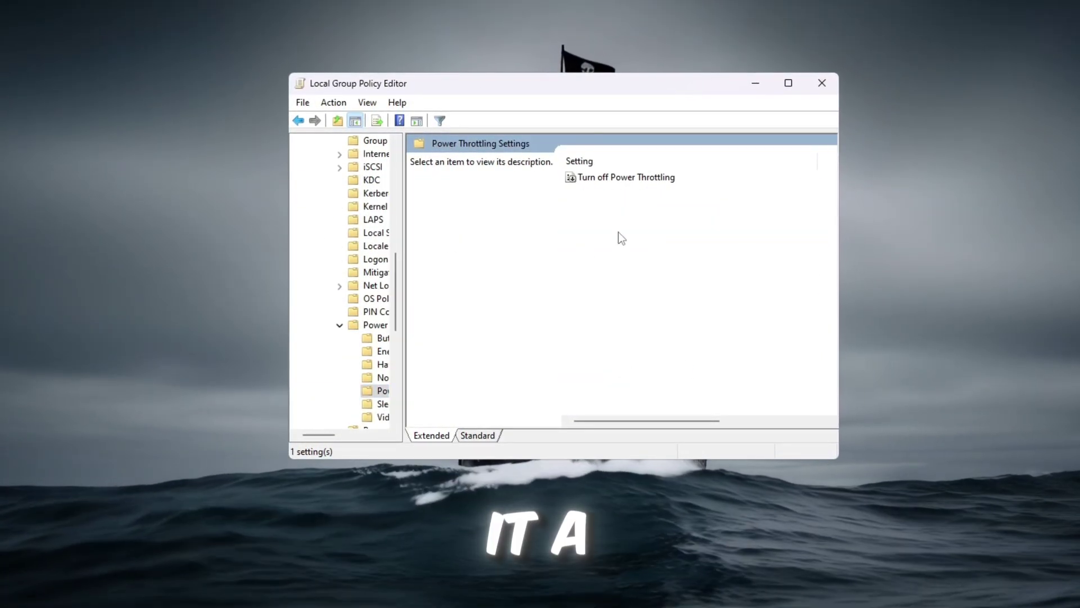
{"action": "left_click", "coordinate": [614, 178]}
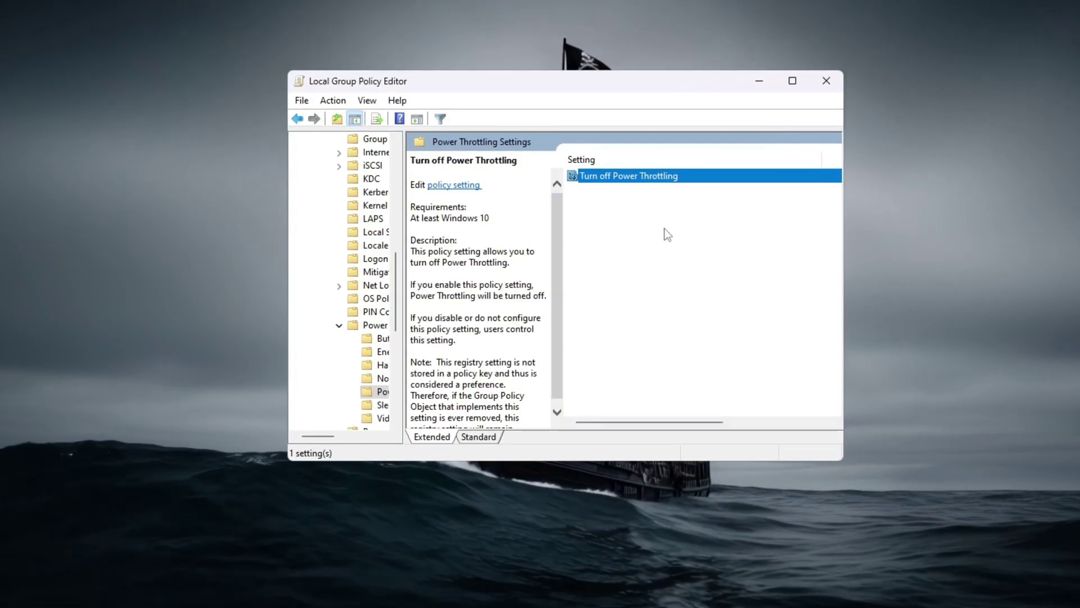
{"action": "double_click", "coordinate": [647, 176]}
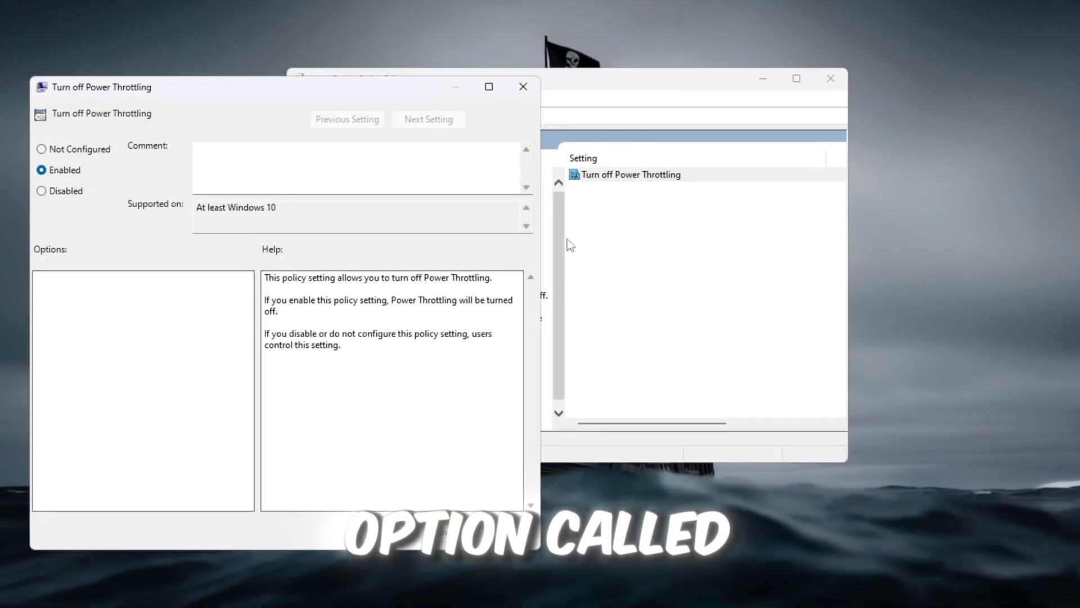
{"action": "left_click_drag", "start_coordinate": [229, 97], "coordinate": [410, 77]}
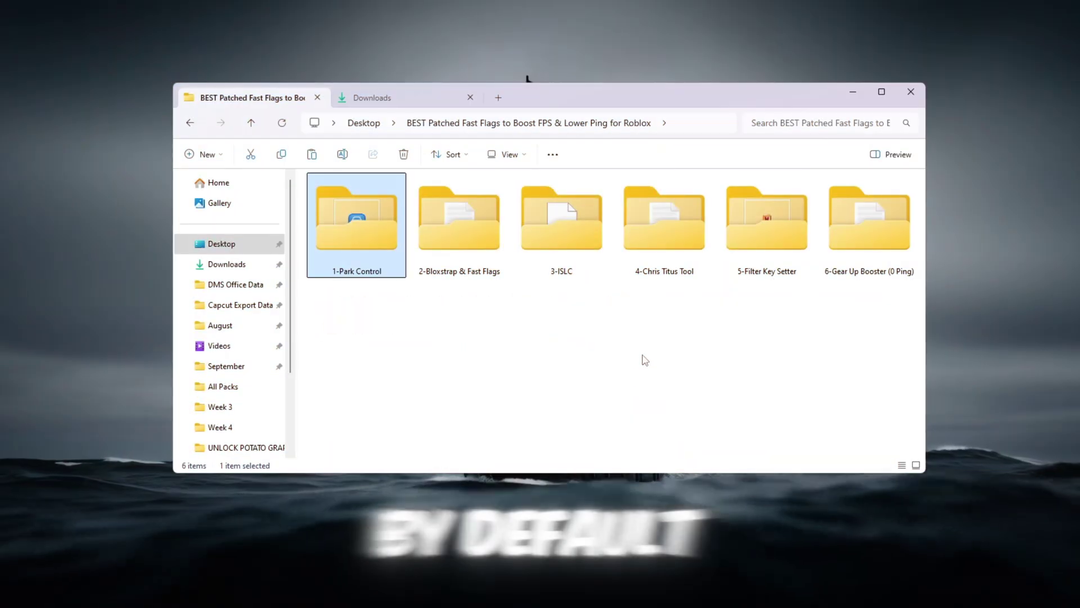
Show the installer in the 1-Park Control folder, minimize the folder window and launch ParkControl.
{"action": "double_click", "coordinate": [340, 247]}
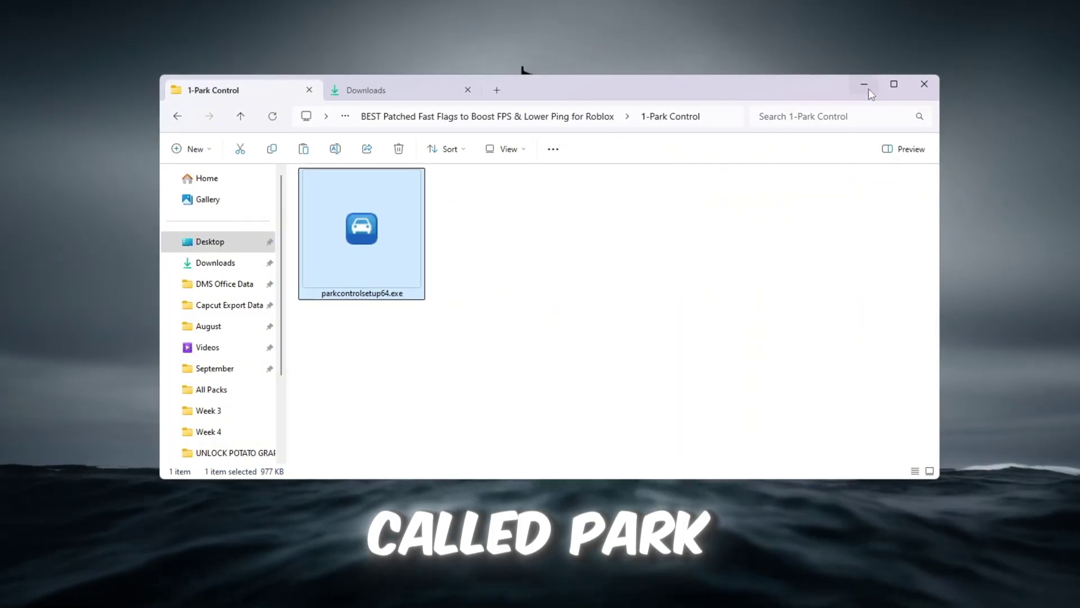
{"action": "left_click", "coordinate": [865, 84]}
{"action": "key", "text": "super"}
{"action": "type", "text": "control panel"}
{"action": "key", "text": "Return"}
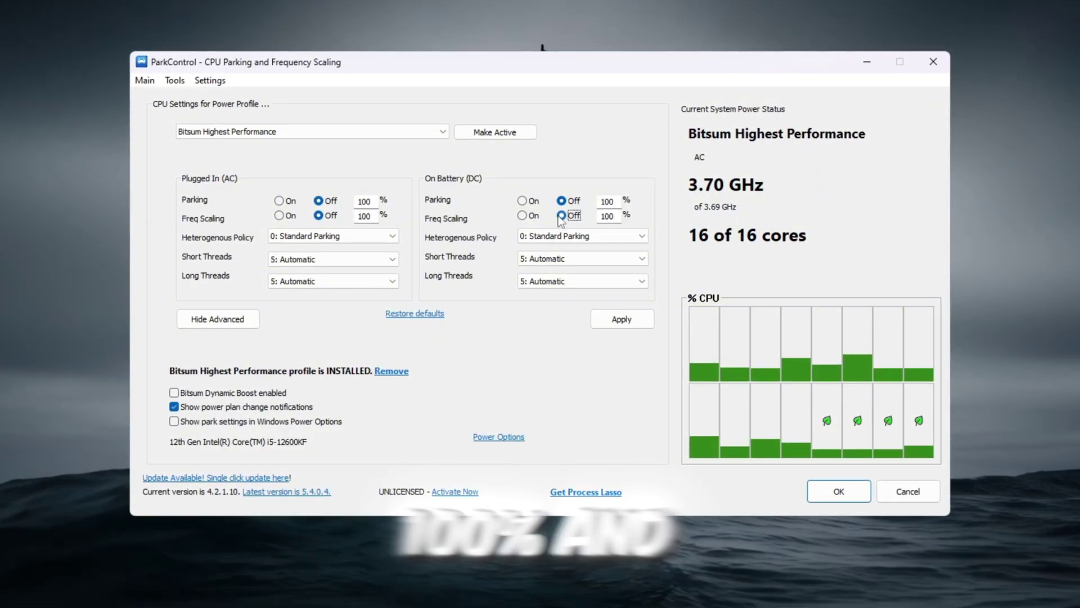
Open and cancel the Bitsum Dynamic Boost settings, and apply the CPU settings of the Bitsum Highest Performance profile.
{"action": "left_click", "coordinate": [174, 393]}
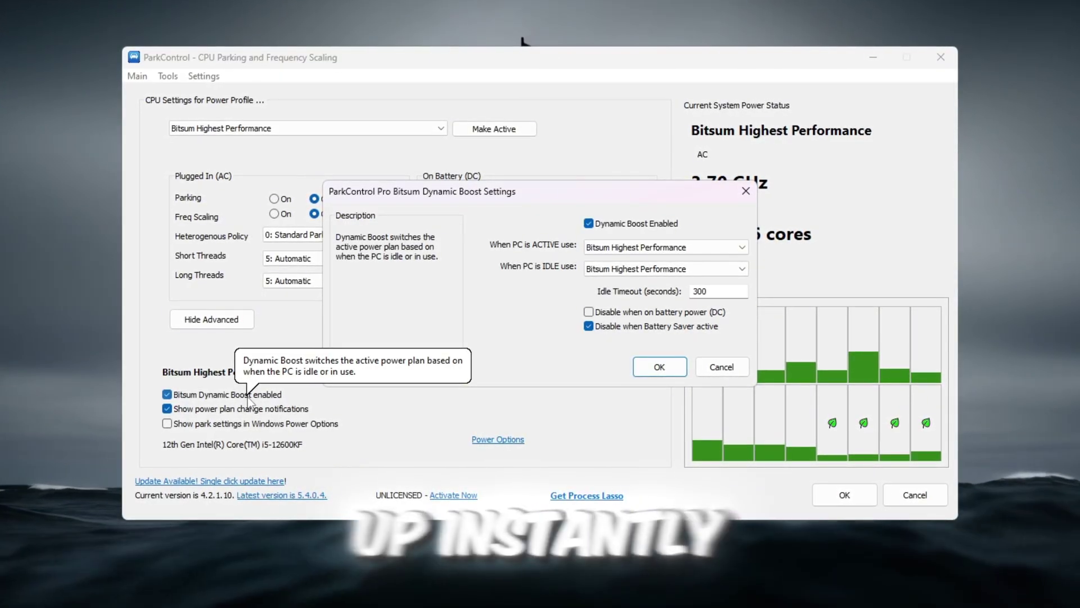
{"action": "left_click", "coordinate": [717, 369]}
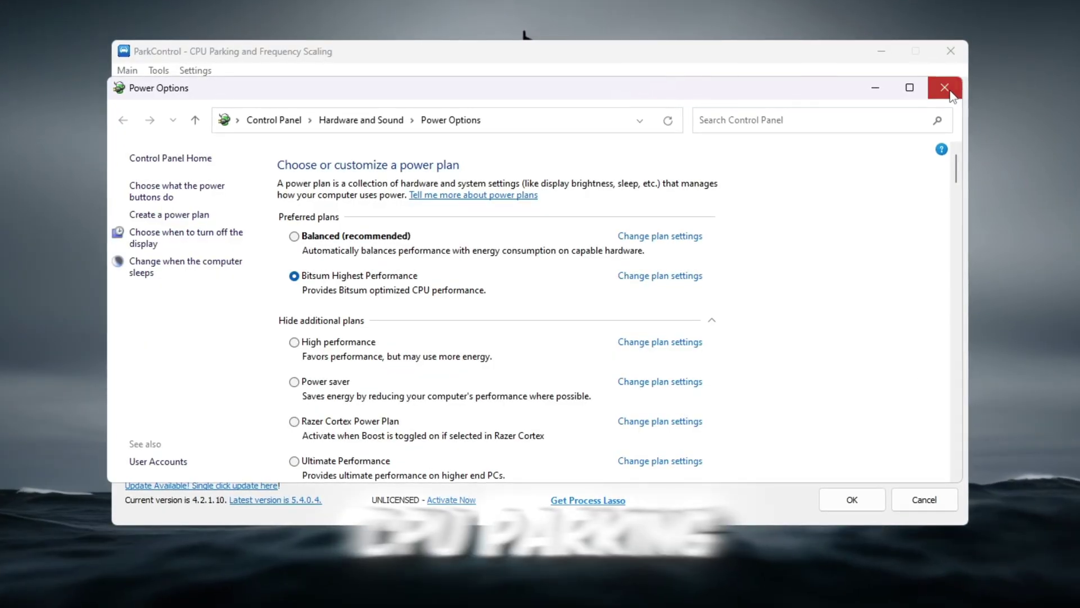
{"action": "left_click", "coordinate": [949, 91]}
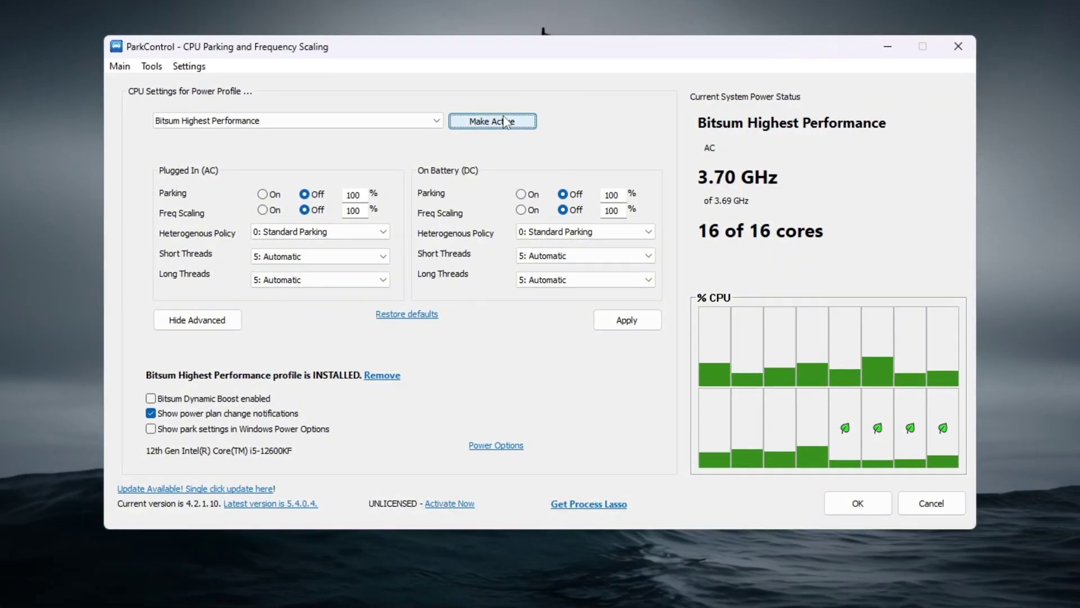
{"action": "left_click", "coordinate": [657, 320]}
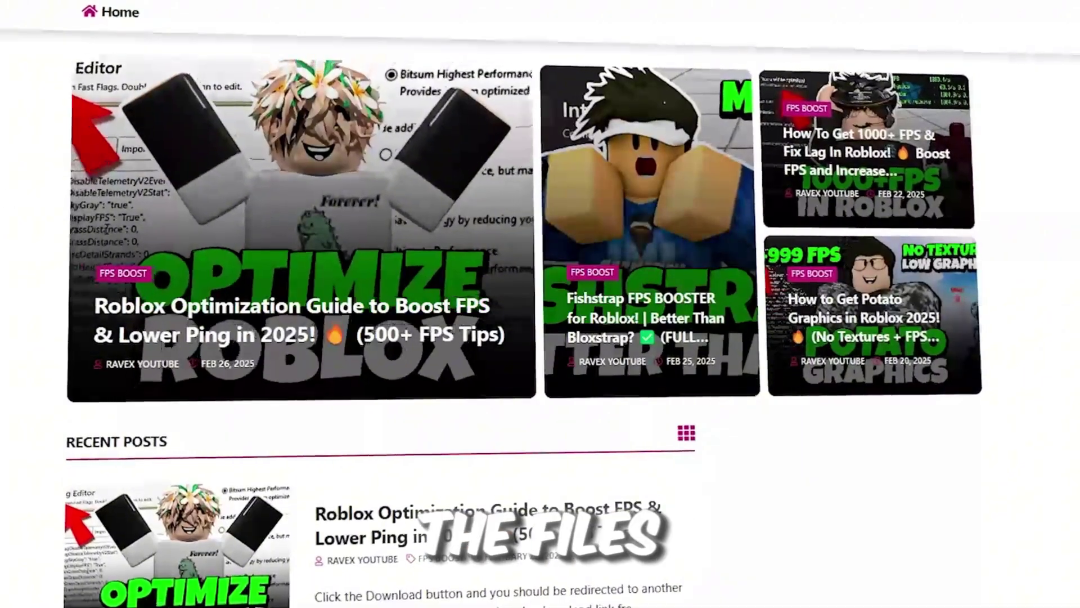
{"action": "scroll", "coordinate": [540, 304], "scroll_direction": "down", "scroll_amount": 7}
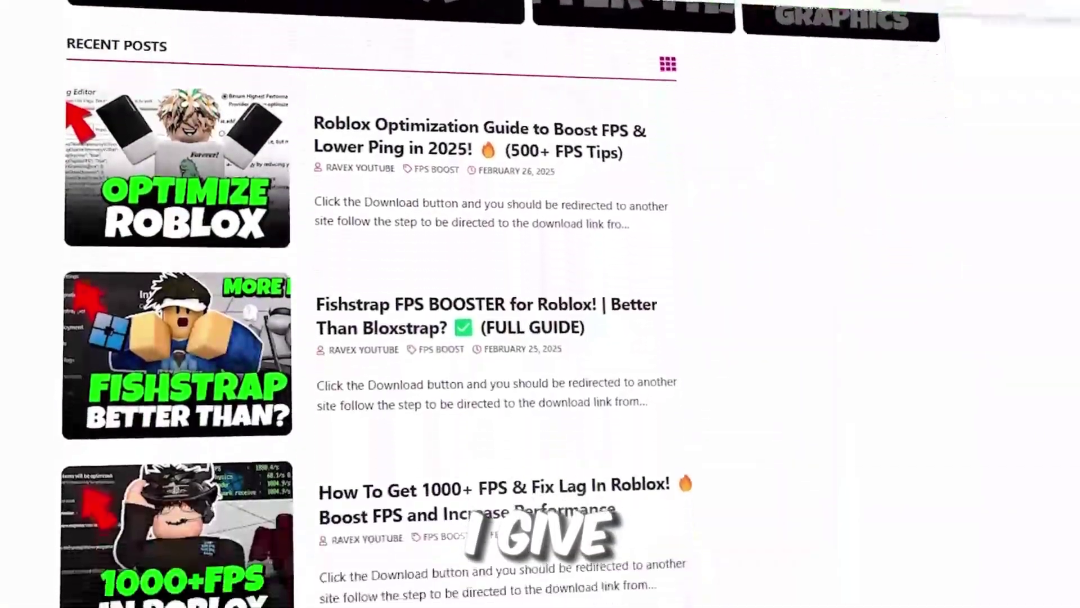
{"action": "scroll", "coordinate": [540, 304], "scroll_direction": "down", "scroll_amount": 10}
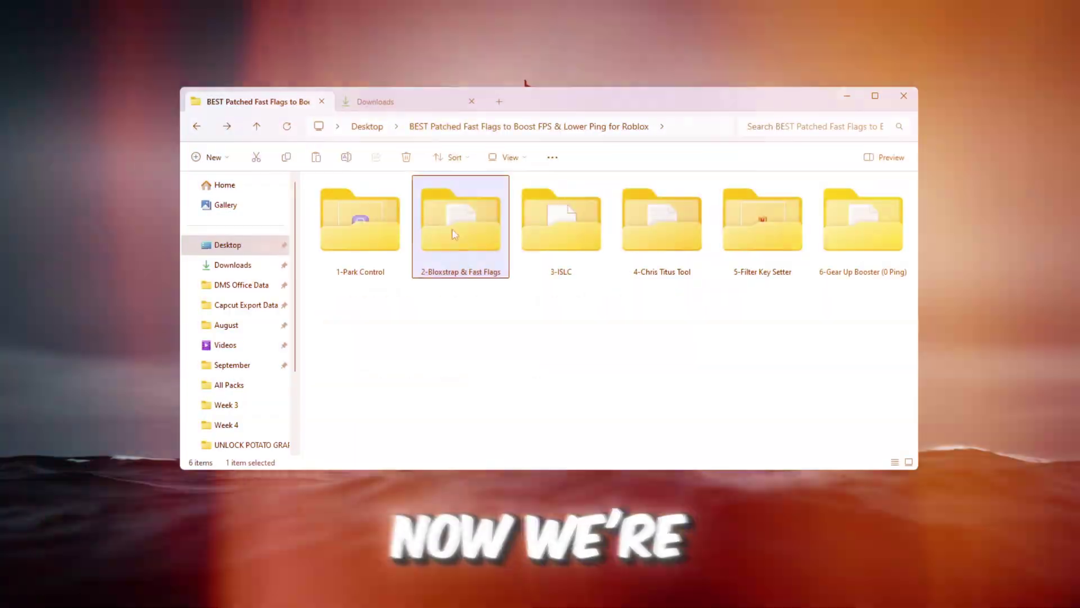
Locate Bloxstrap.exe in the 2-Bloxstrap & Fast Flags folder and minimize the folder window.
{"action": "double_click", "coordinate": [455, 234]}
{"action": "left_click", "coordinate": [347, 198]}
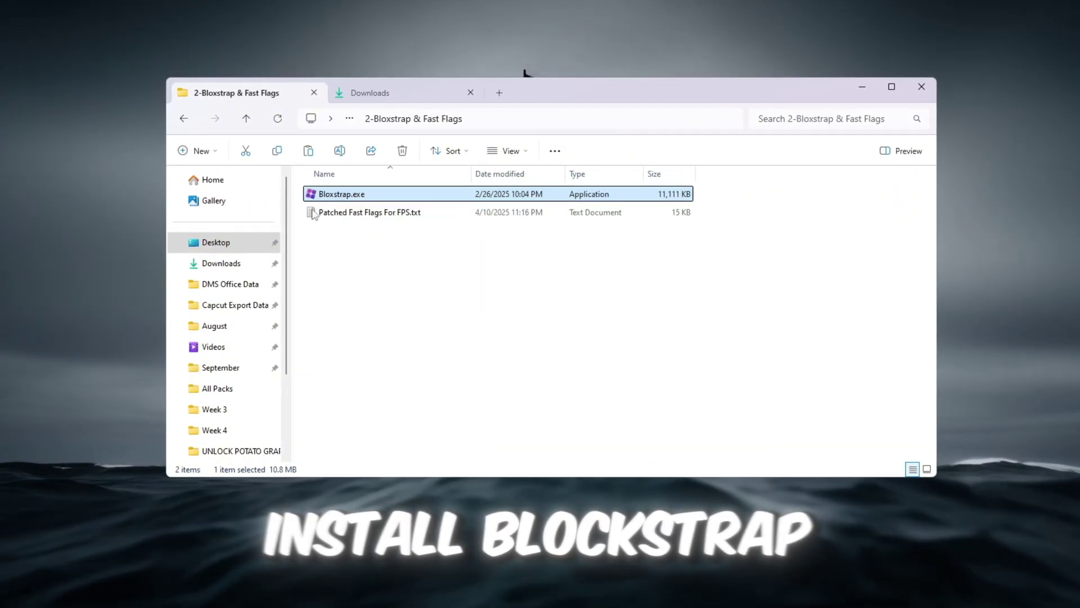
{"action": "left_click", "coordinate": [872, 89]}
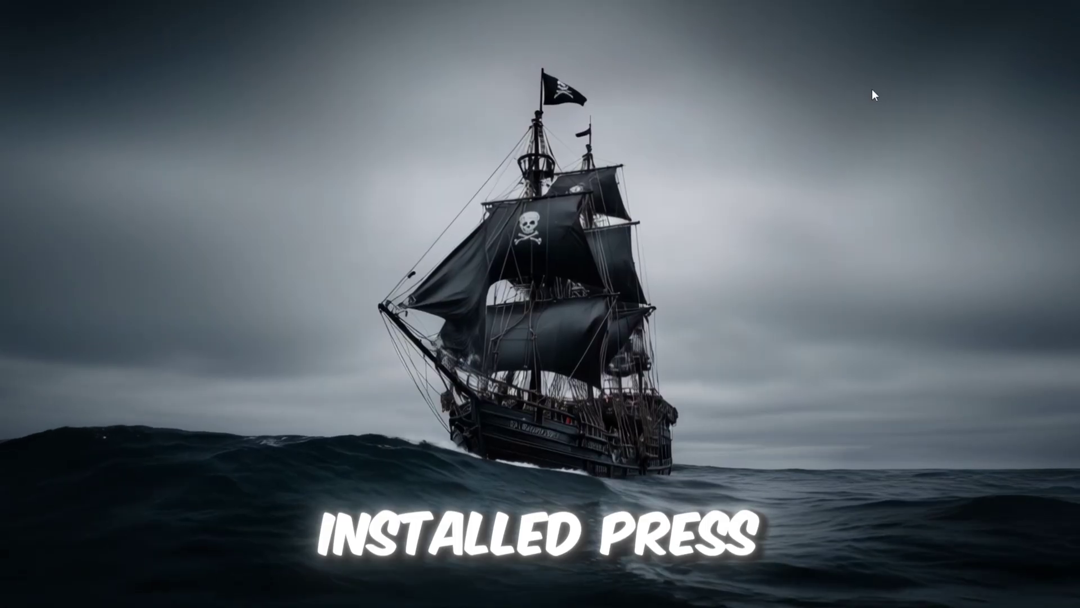
Launch Bloxstrap and open its Engine Settings page.
{"action": "key", "text": "super"}
{"action": "type", "text": "bloxstrap"}
{"action": "key", "text": "Return"}
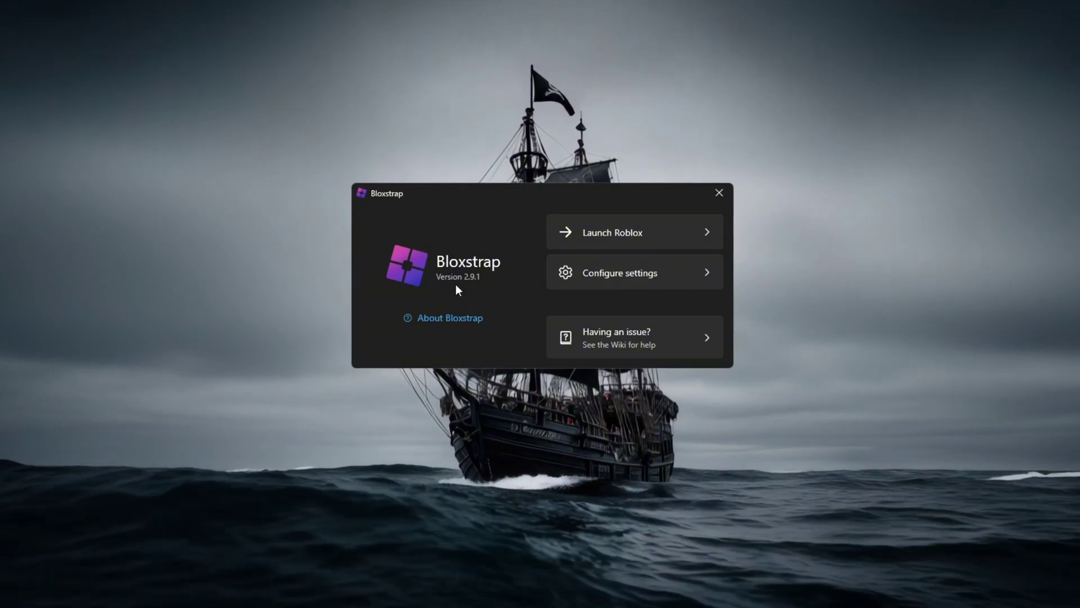
{"action": "left_click", "coordinate": [612, 275]}
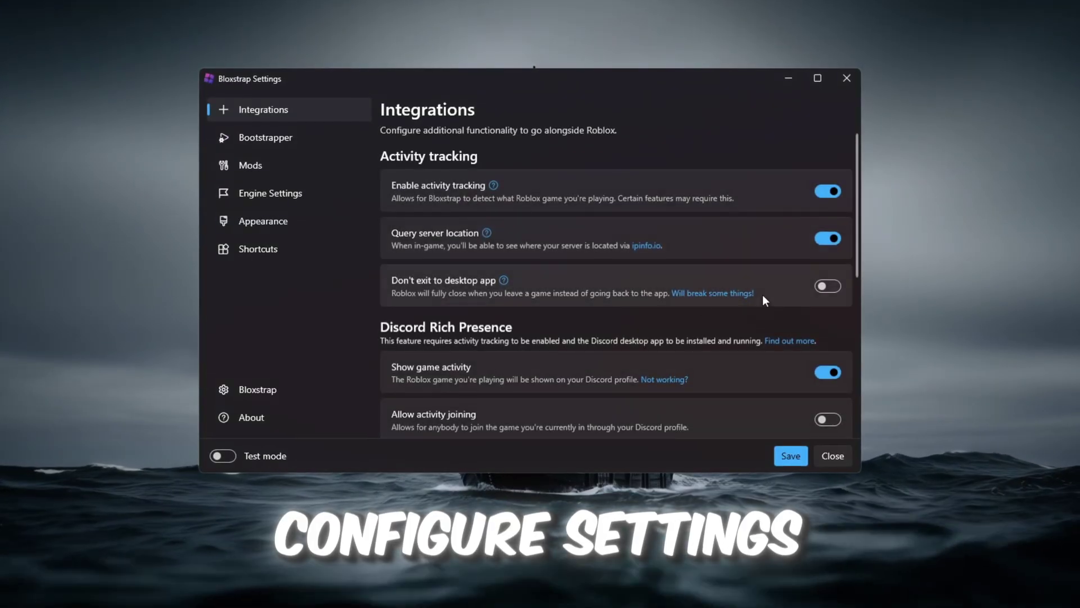
{"action": "left_click", "coordinate": [296, 195]}
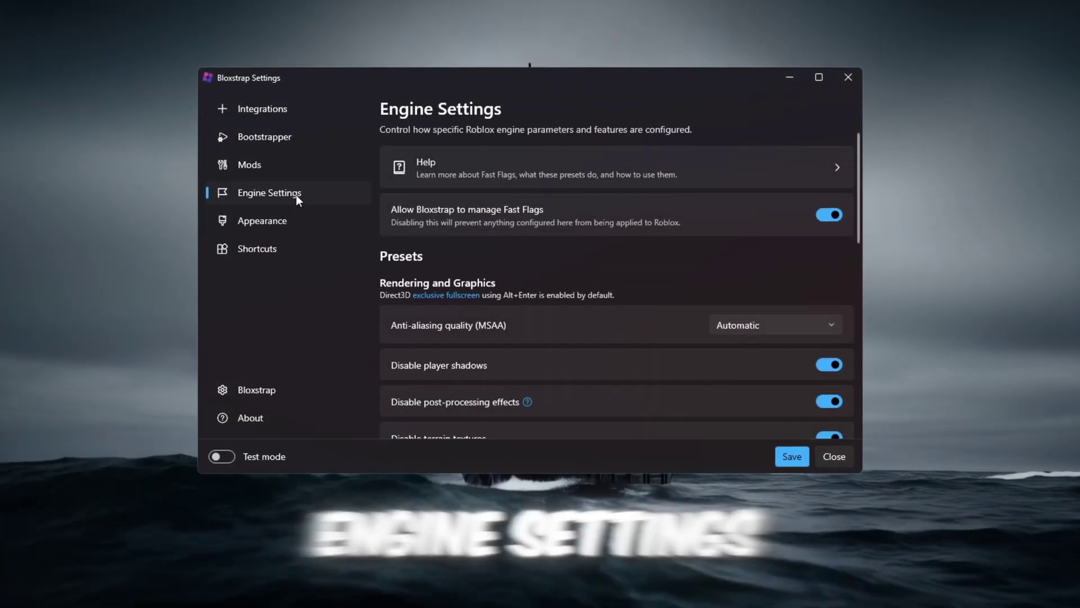
Set the anti-aliasing quality (MSAA) preset to 1x in the Engine Settings.
{"action": "scroll", "coordinate": [454, 237], "scroll_direction": "down", "scroll_amount": 2}
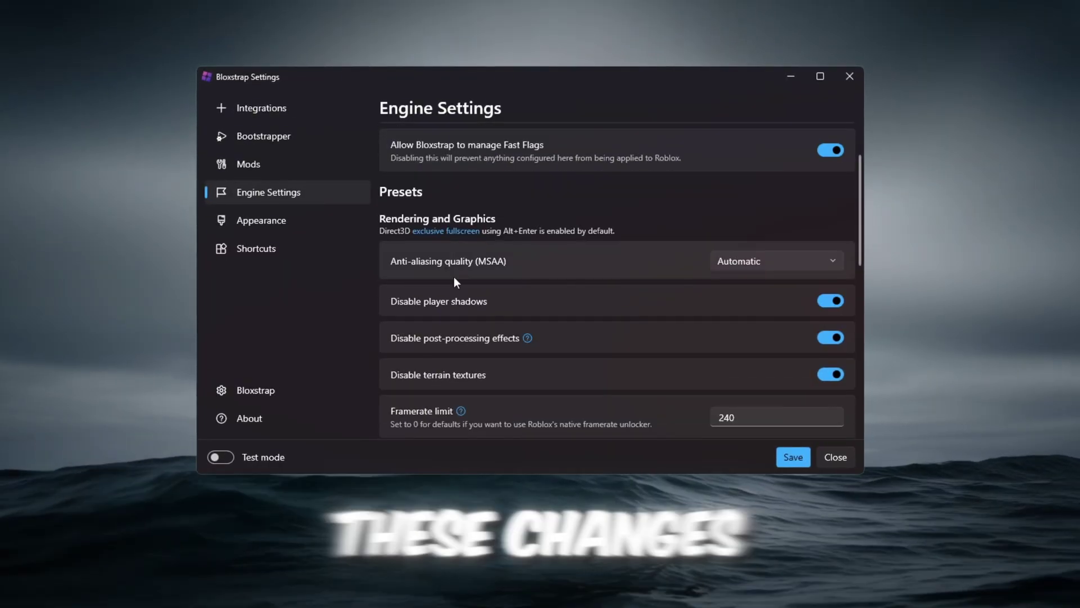
{"action": "left_click", "coordinate": [769, 268]}
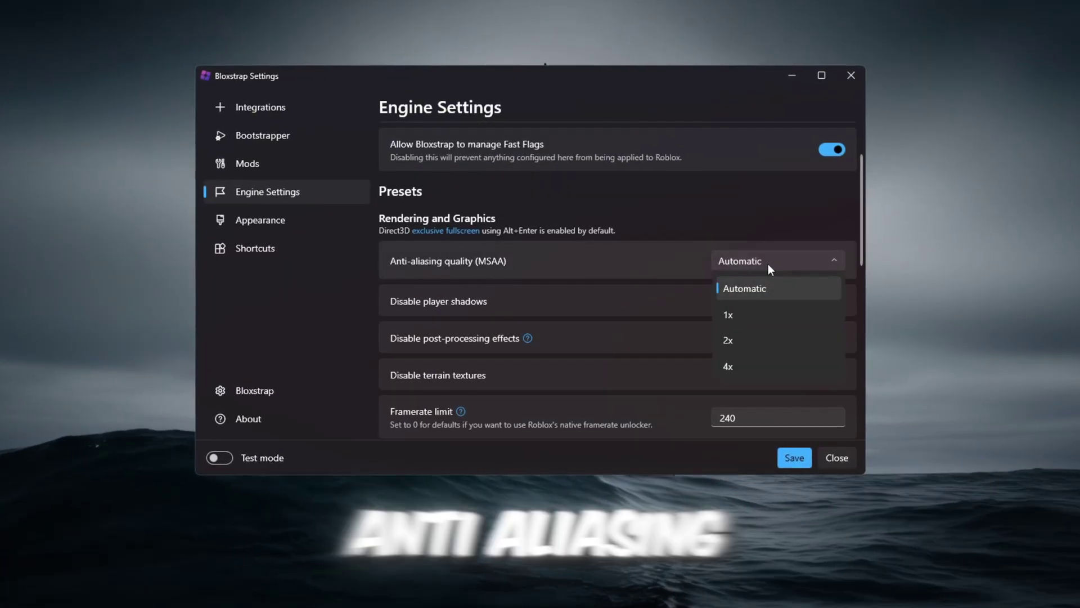
{"action": "left_click", "coordinate": [754, 316]}
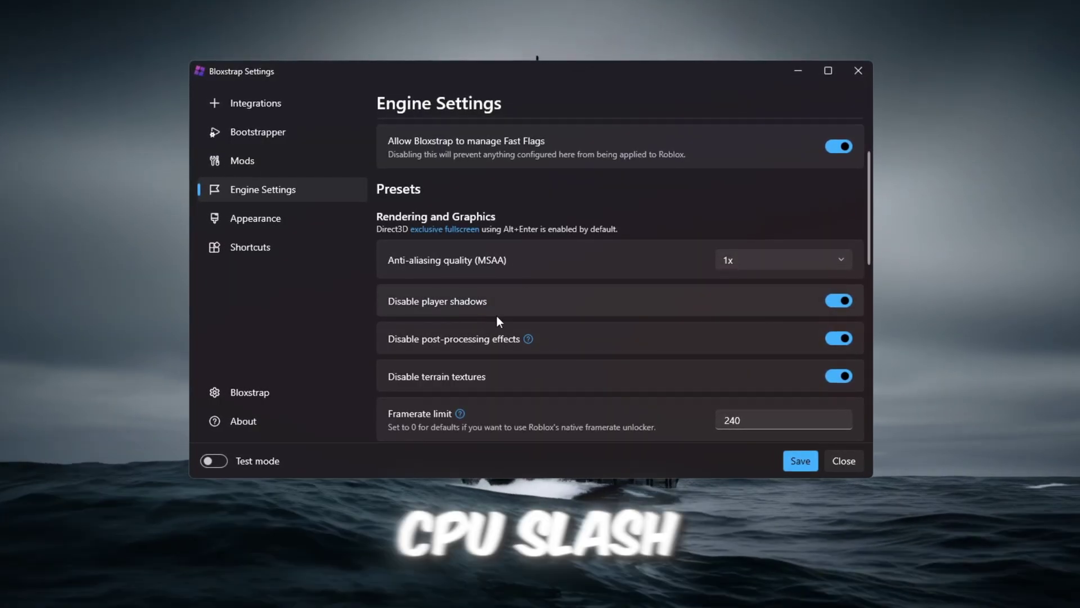
Switch Disable post-processing effects and Disable terrain textures off and back on.
{"action": "scroll", "coordinate": [497, 316], "scroll_direction": "down", "scroll_amount": 1}
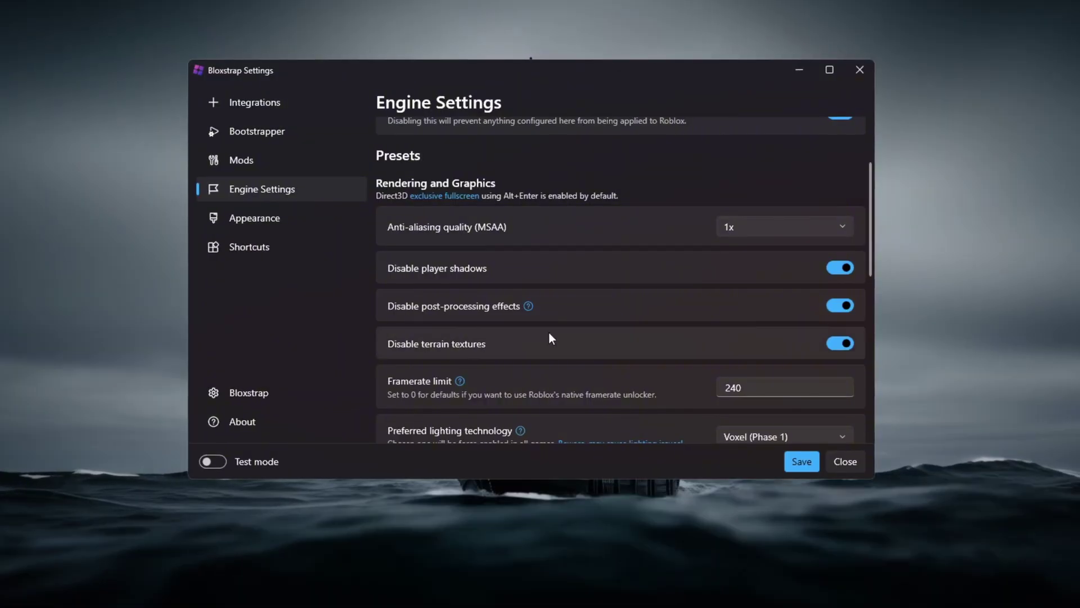
{"action": "left_click", "coordinate": [844, 306]}
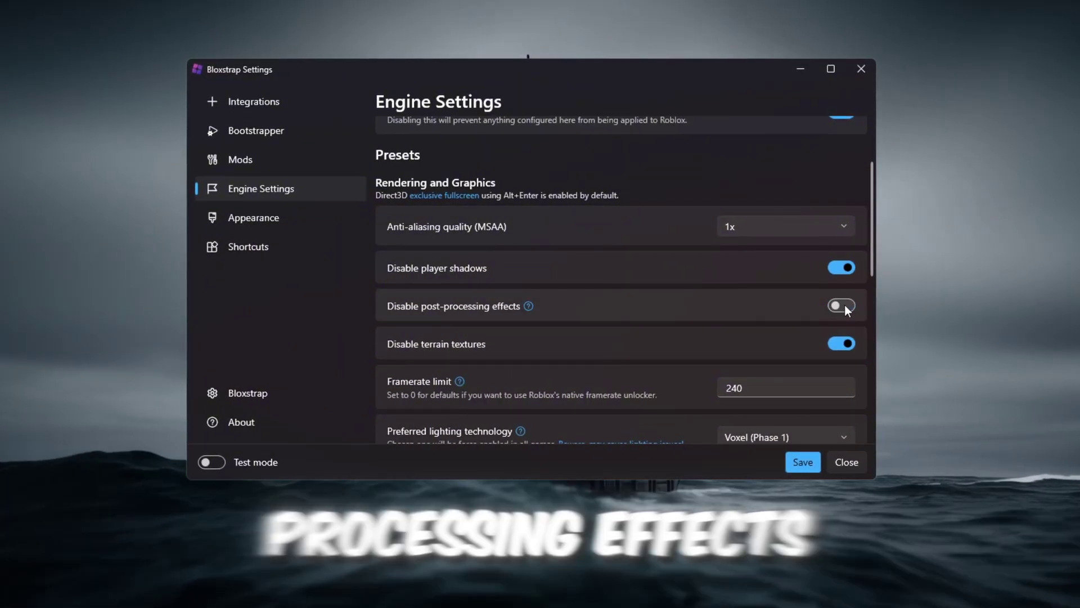
{"action": "left_click", "coordinate": [845, 305]}
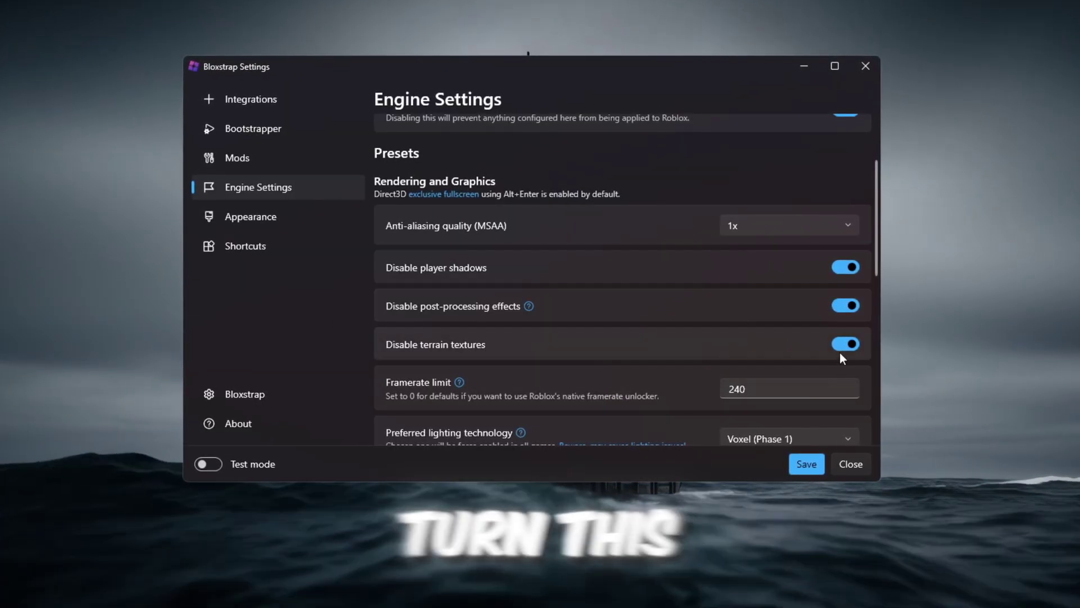
{"action": "left_click", "coordinate": [847, 344]}
{"action": "left_click", "coordinate": [852, 343]}
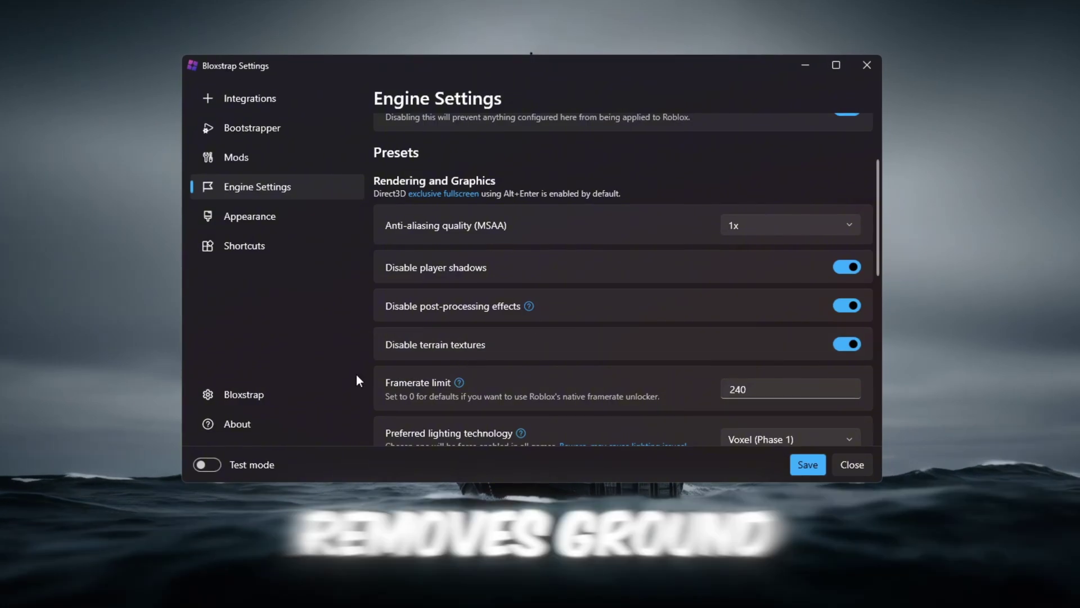
{"action": "scroll", "coordinate": [585, 322], "scroll_direction": "down", "scroll_amount": 3}
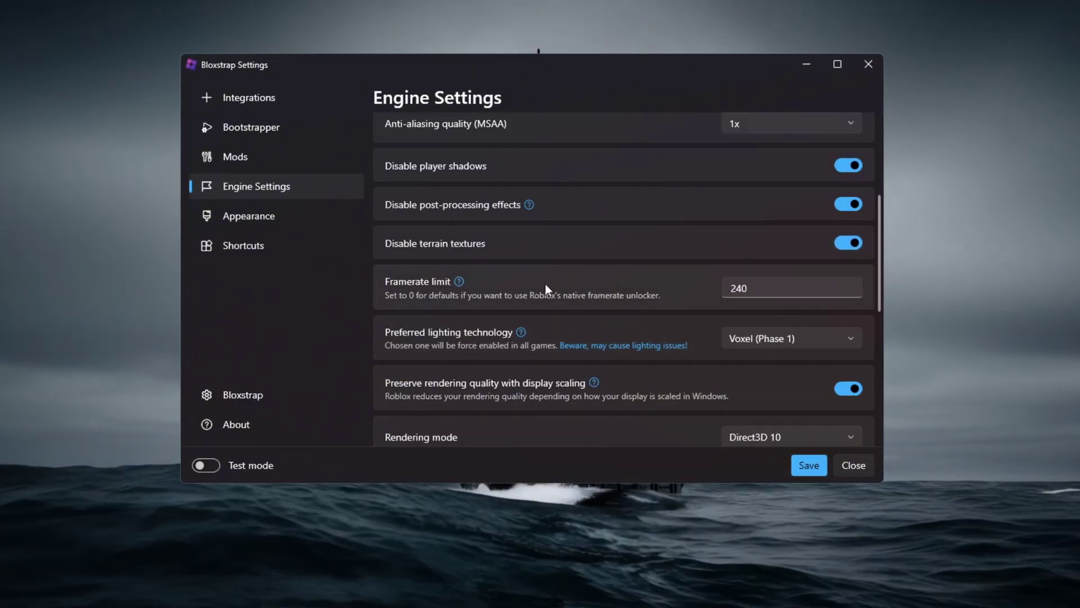
Set the preferred lighting technology to Voxel (Phase 1) and switch Preserve rendering quality with display scaling off and back on.
{"action": "left_click", "coordinate": [819, 340]}
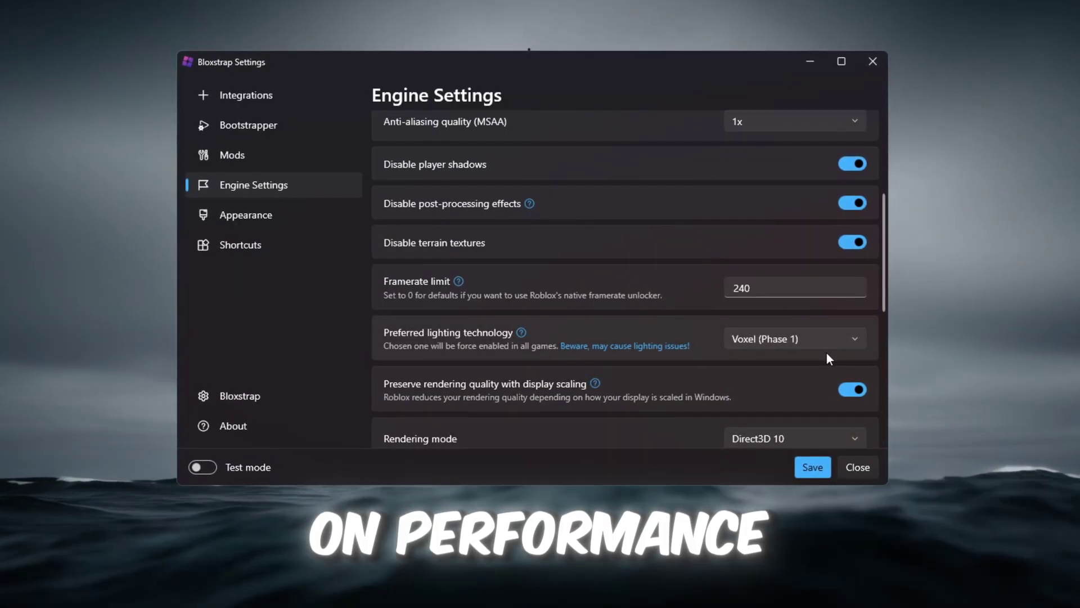
{"action": "scroll", "coordinate": [826, 352], "scroll_direction": "down", "scroll_amount": 2}
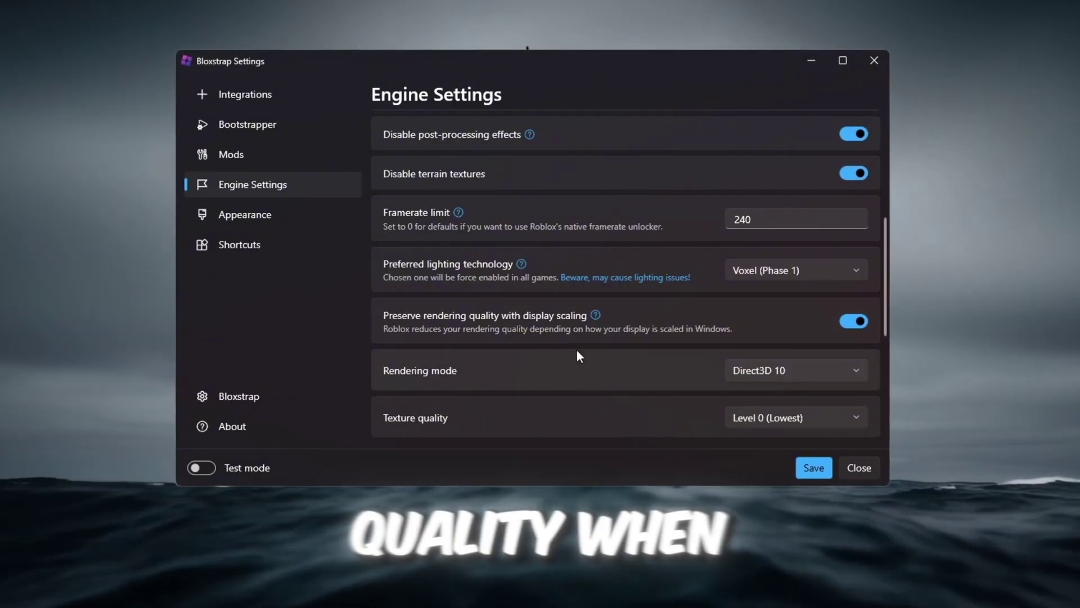
{"action": "left_click", "coordinate": [855, 322]}
{"action": "left_click", "coordinate": [857, 323]}
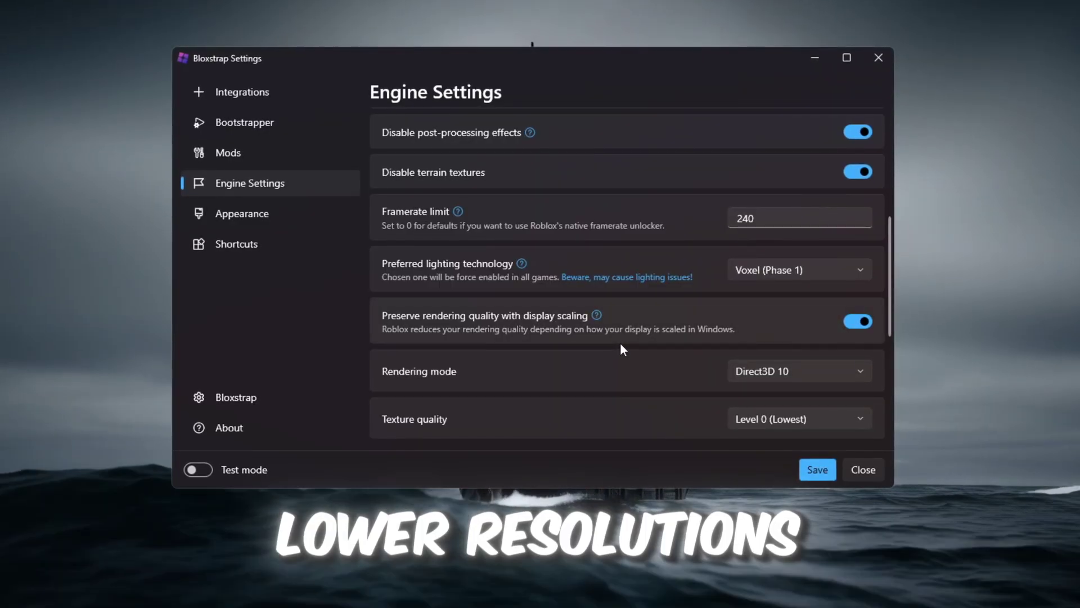
Set the rendering mode to Direct3D 10 and the texture quality to Level 0 (Lowest).
{"action": "scroll", "coordinate": [541, 336], "scroll_direction": "down", "scroll_amount": 2}
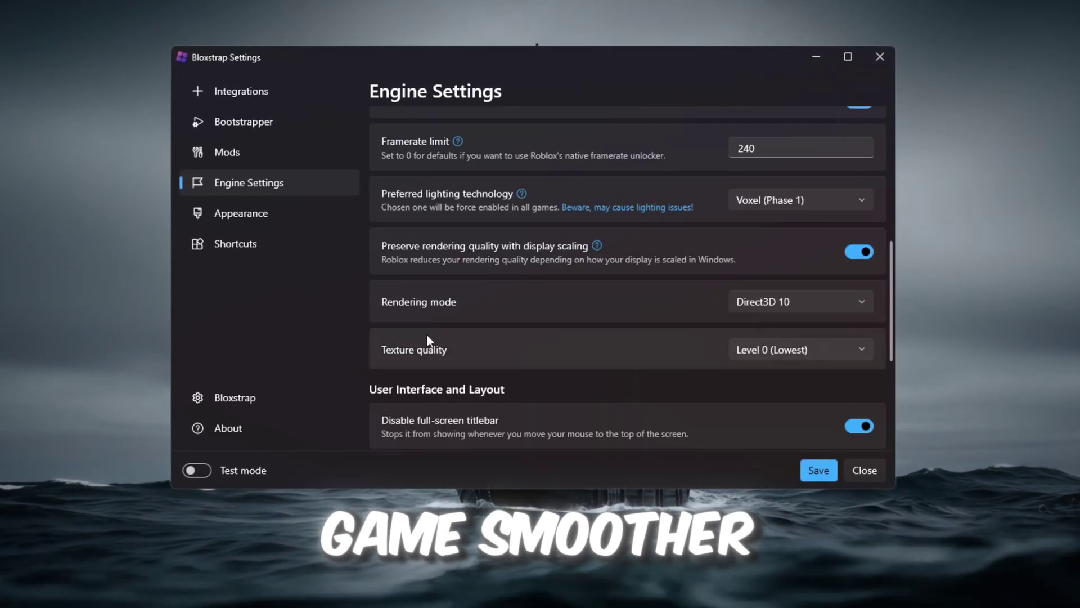
{"action": "left_click", "coordinate": [791, 301]}
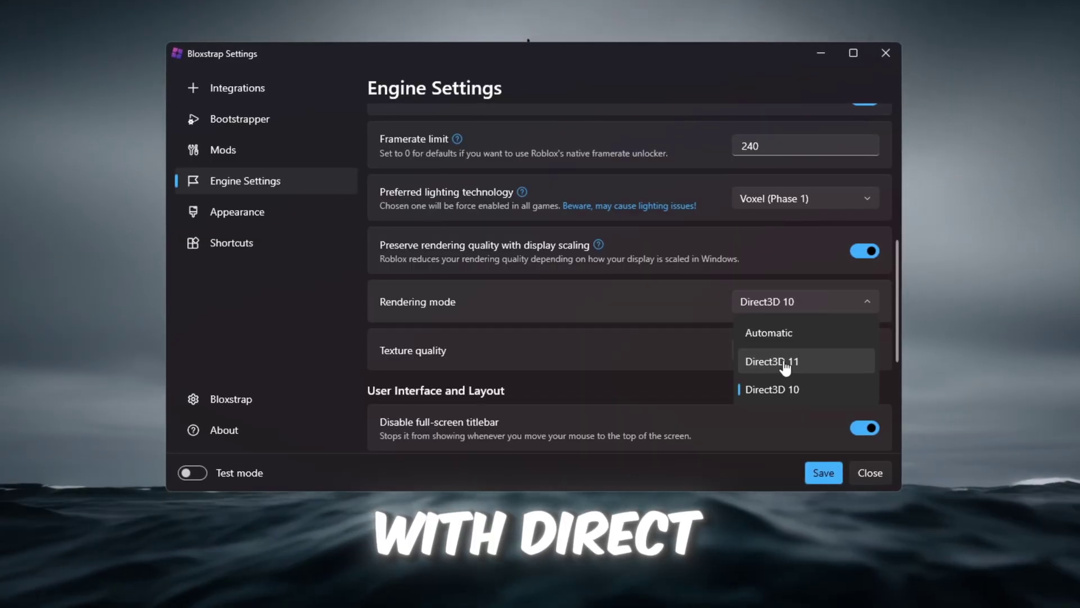
{"action": "left_click", "coordinate": [784, 394]}
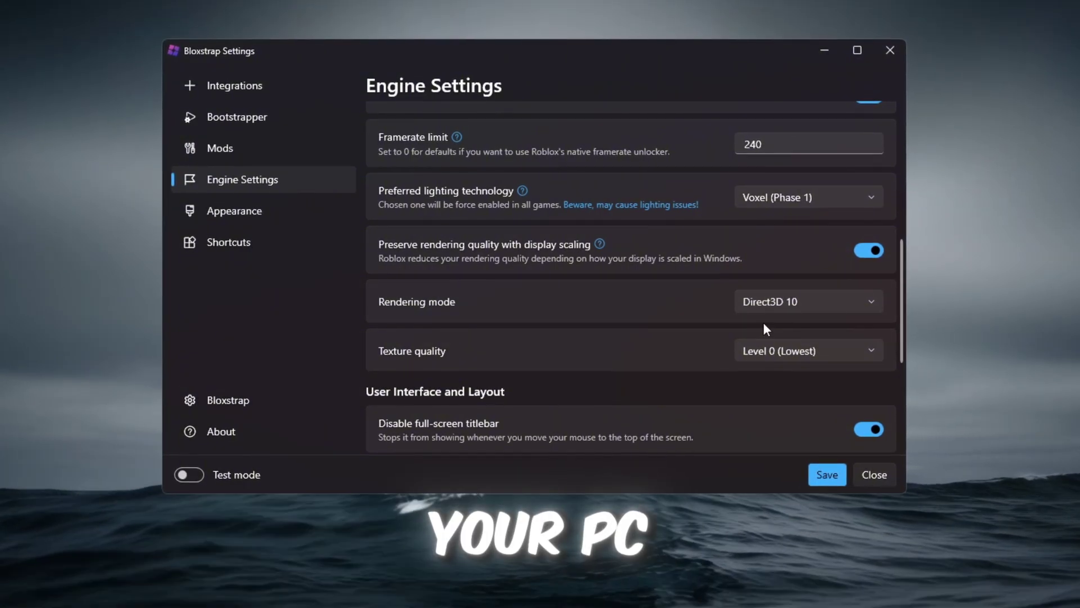
{"action": "left_click", "coordinate": [804, 351]}
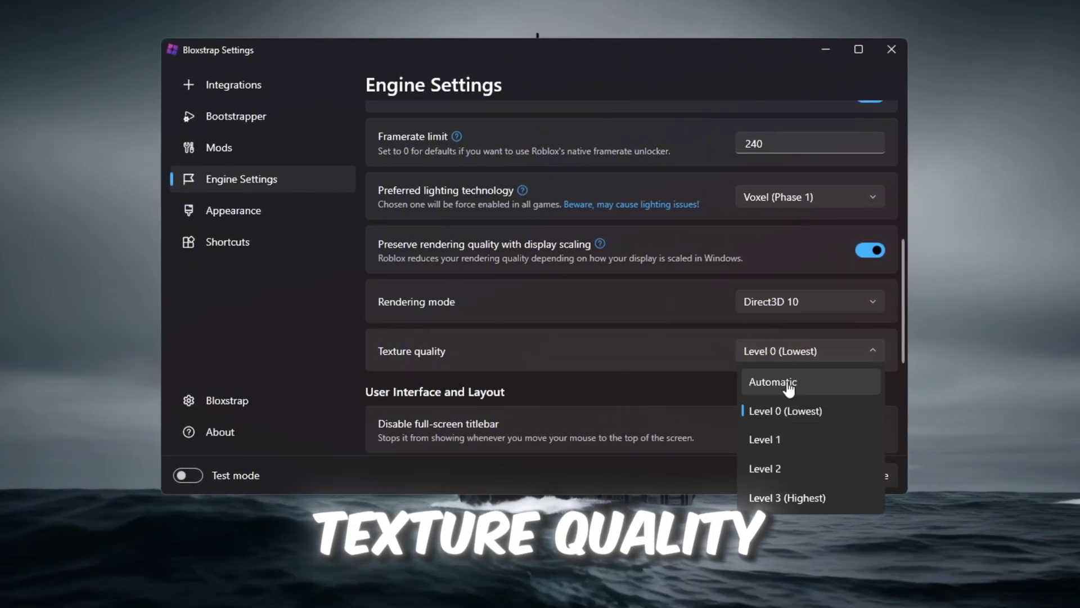
{"action": "left_click", "coordinate": [773, 413]}
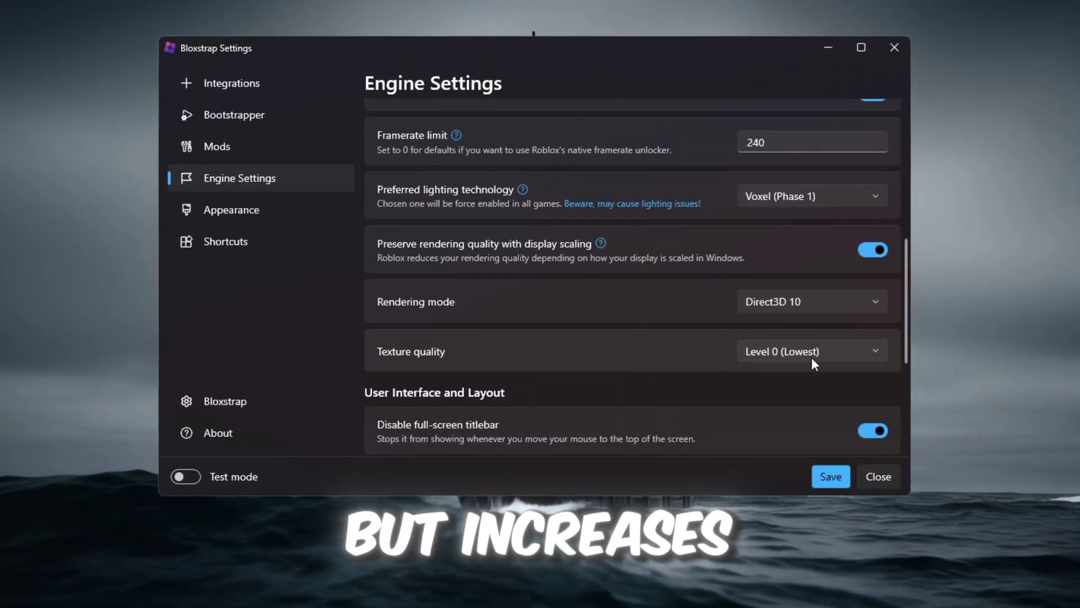
Open the Fast Flag Editor from the Engine Settings and start adding a new fast flag.
{"action": "scroll", "coordinate": [535, 315], "scroll_direction": "down", "scroll_amount": 3}
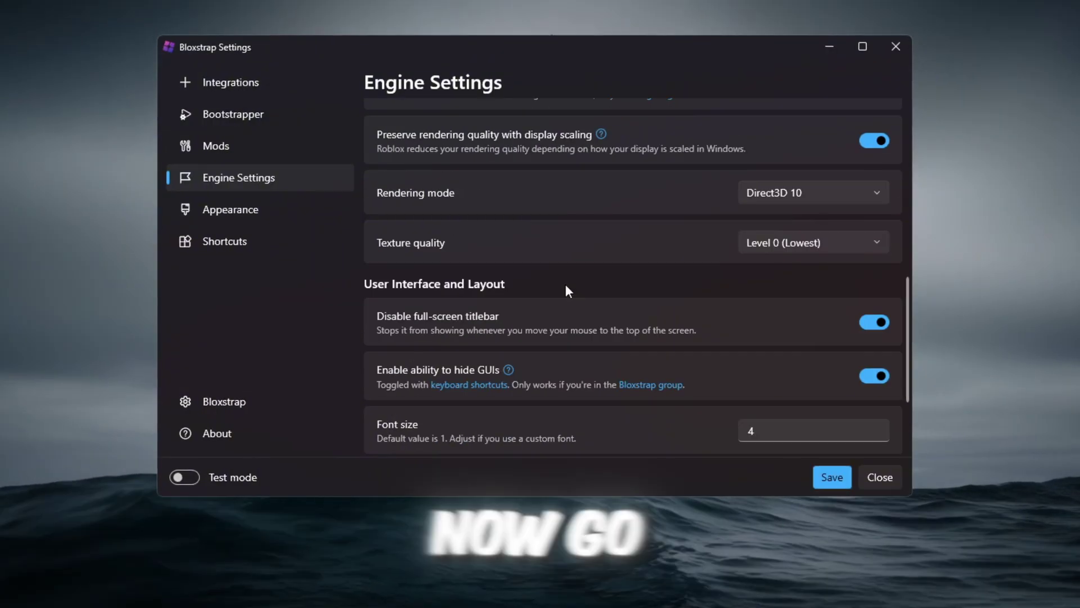
{"action": "scroll", "coordinate": [549, 317], "scroll_direction": "down", "scroll_amount": 3}
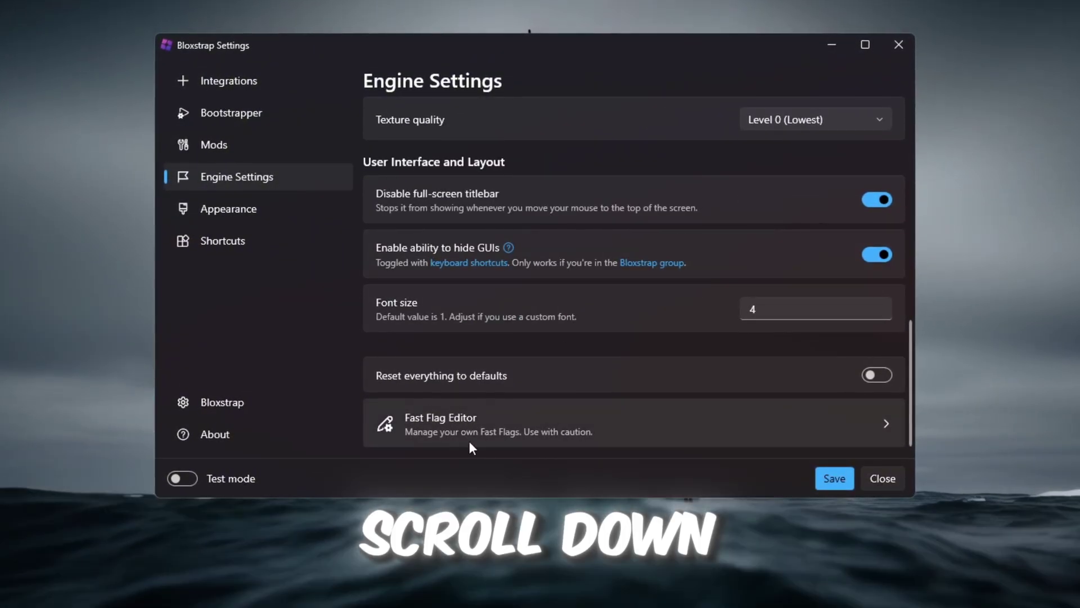
{"action": "left_click", "coordinate": [494, 431]}
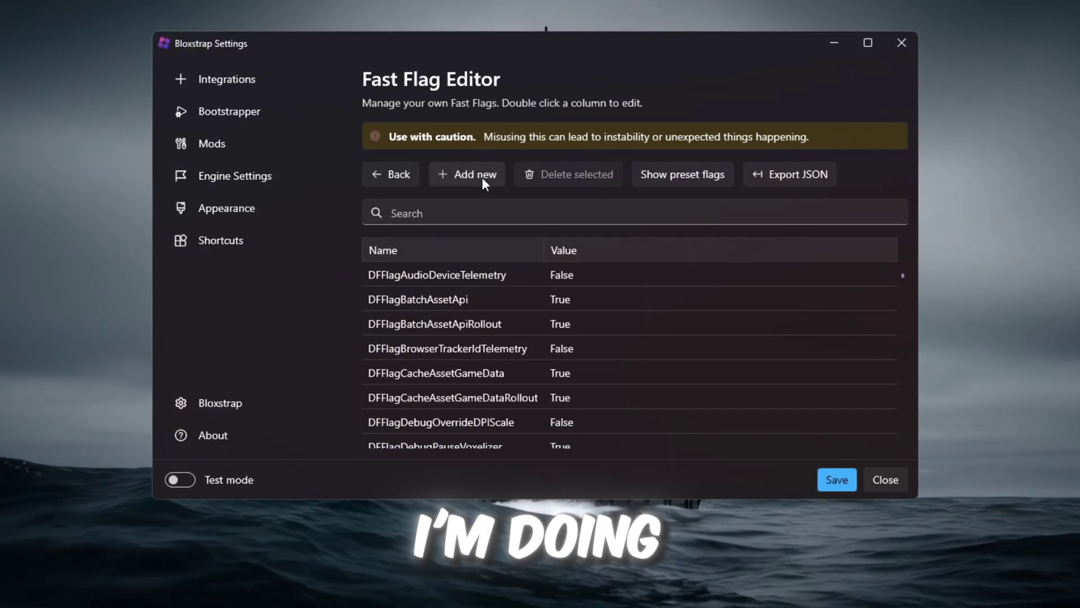
{"action": "left_click", "coordinate": [480, 175]}
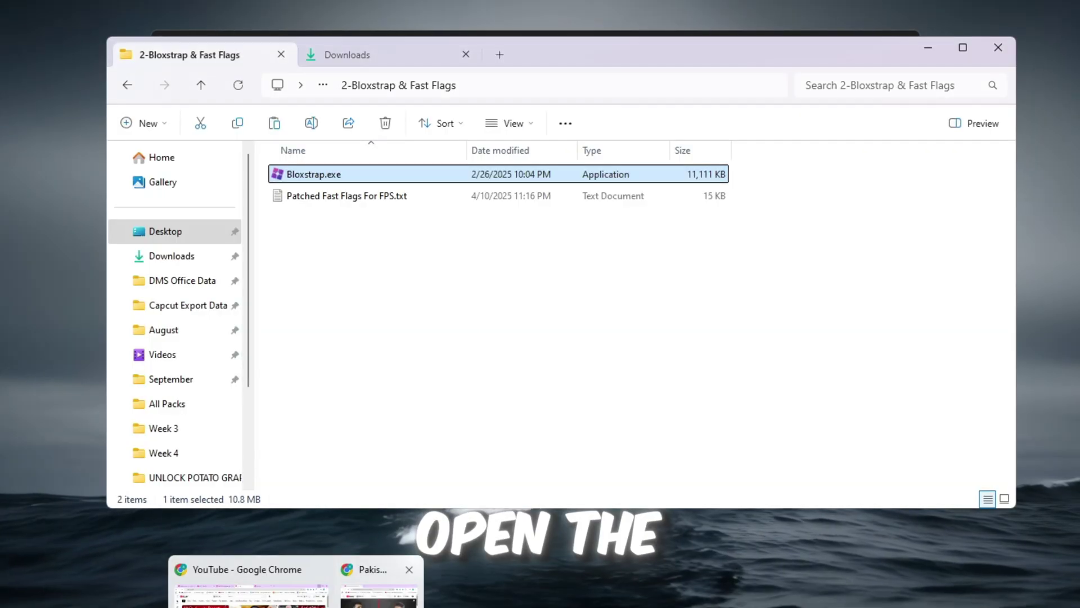
Open Patched Fast Flags For FPS.txt from the 2-Bloxstrap & Fast Flags folder, copy its entire contents and minimize the text window.
{"action": "double_click", "coordinate": [410, 204]}
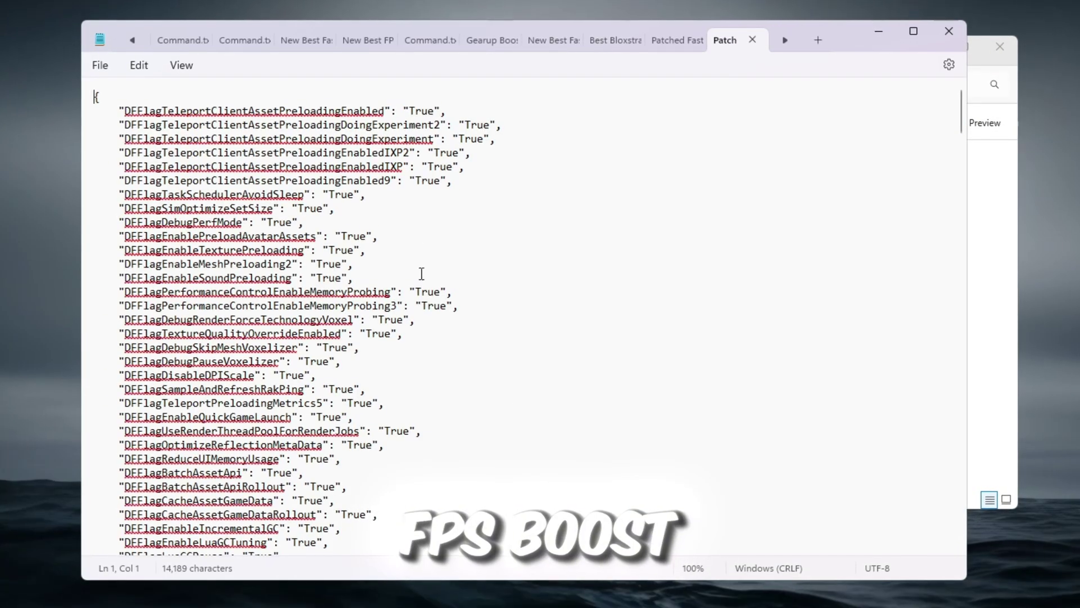
{"action": "scroll", "coordinate": [456, 293], "scroll_direction": "down", "scroll_amount": 20}
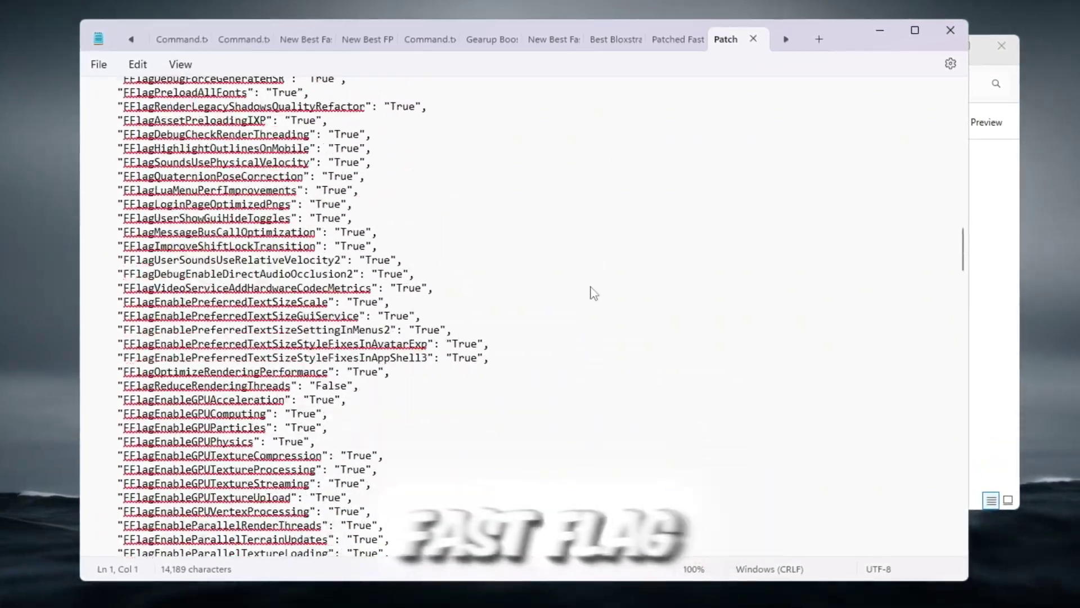
{"action": "scroll", "coordinate": [580, 290], "scroll_direction": "down", "scroll_amount": 10}
{"action": "key", "text": "ctrl+a"}
{"action": "right_click", "coordinate": [198, 187]}
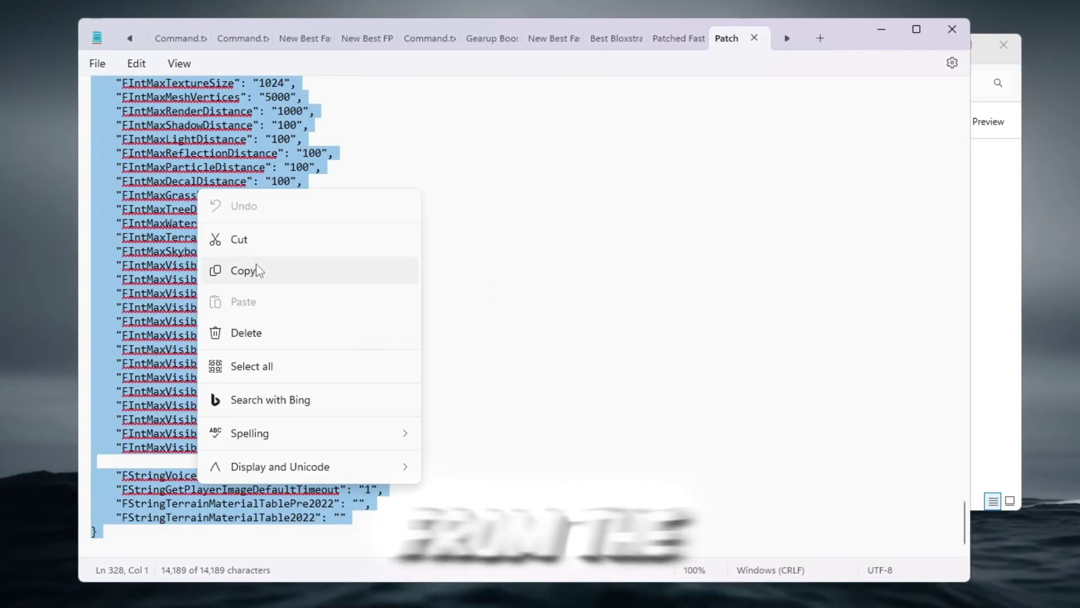
{"action": "left_click", "coordinate": [245, 270]}
{"action": "left_click", "coordinate": [880, 29]}
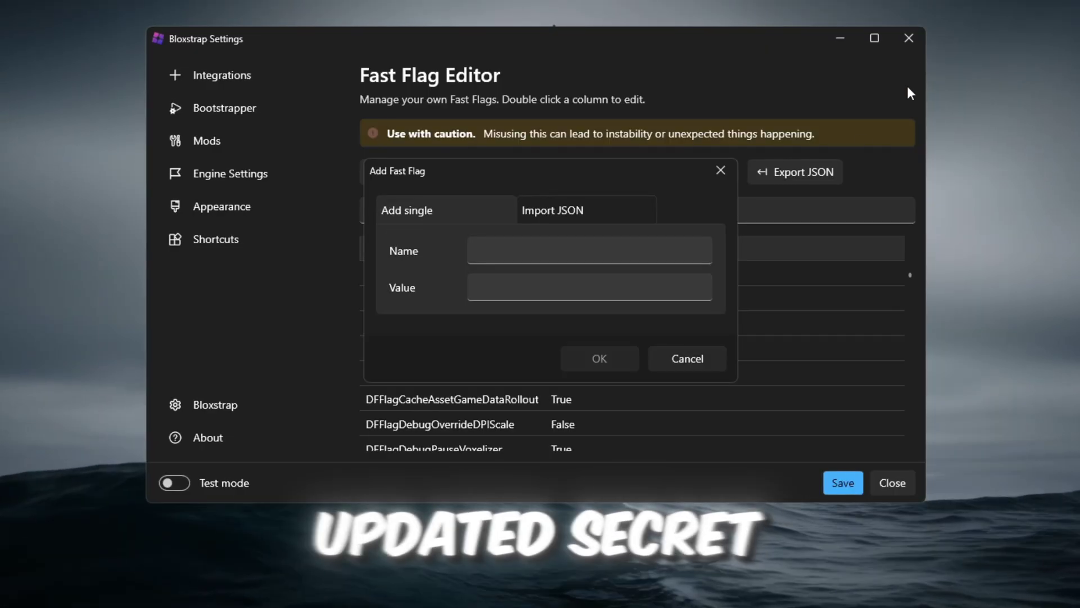
Paste the copied fast flag list into the JSON import of the Add Fast Flag dialog and look through it.
{"action": "left_click", "coordinate": [563, 210]}
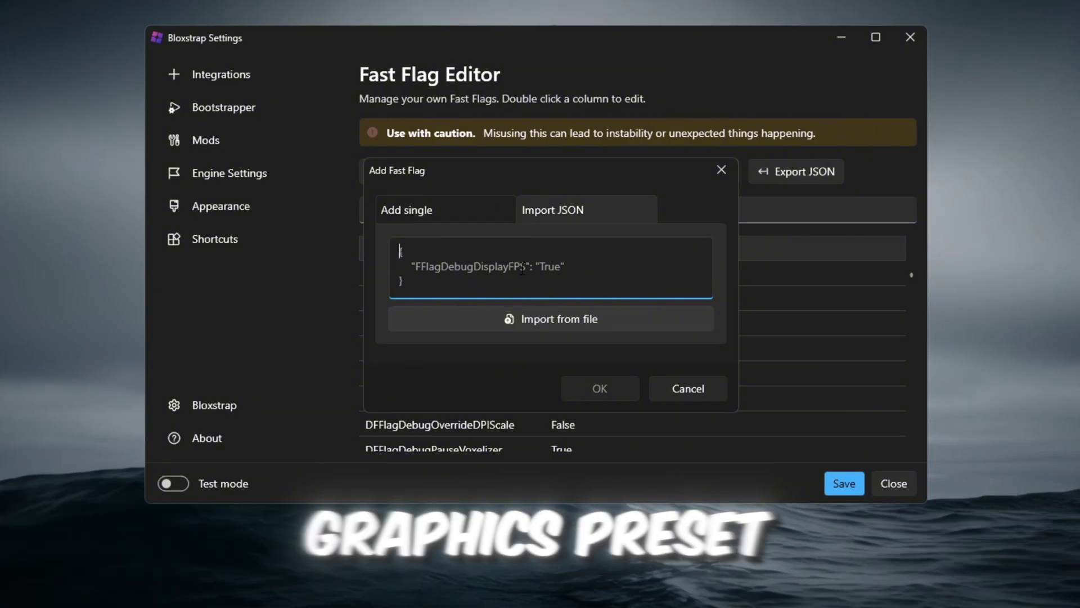
{"action": "left_click", "coordinate": [522, 264]}
{"action": "key", "text": "ctrl+v"}
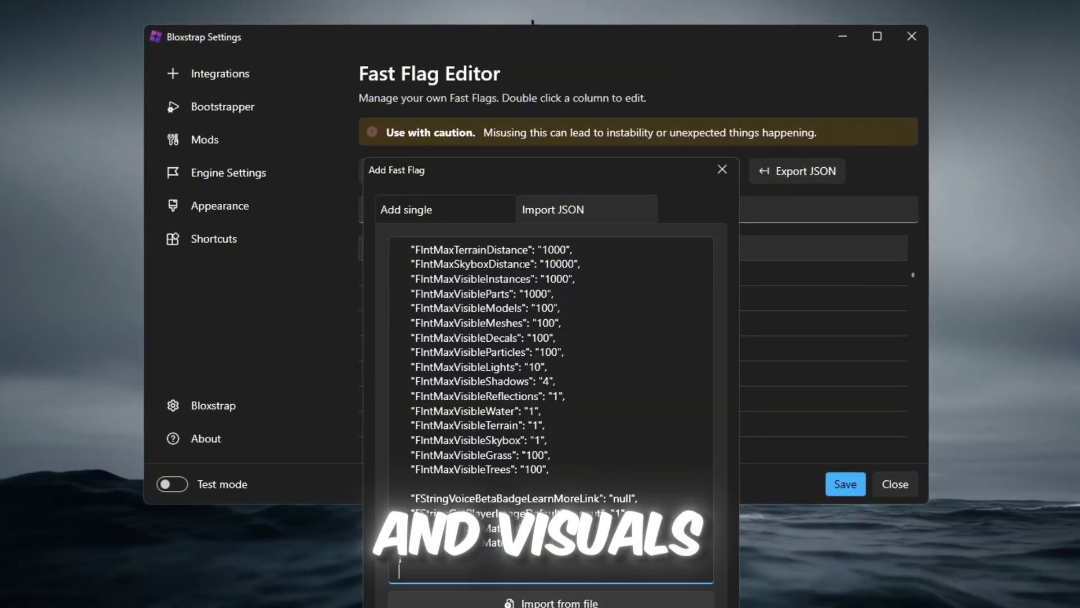
{"action": "scroll", "coordinate": [610, 342], "scroll_direction": "down", "scroll_amount": 15}
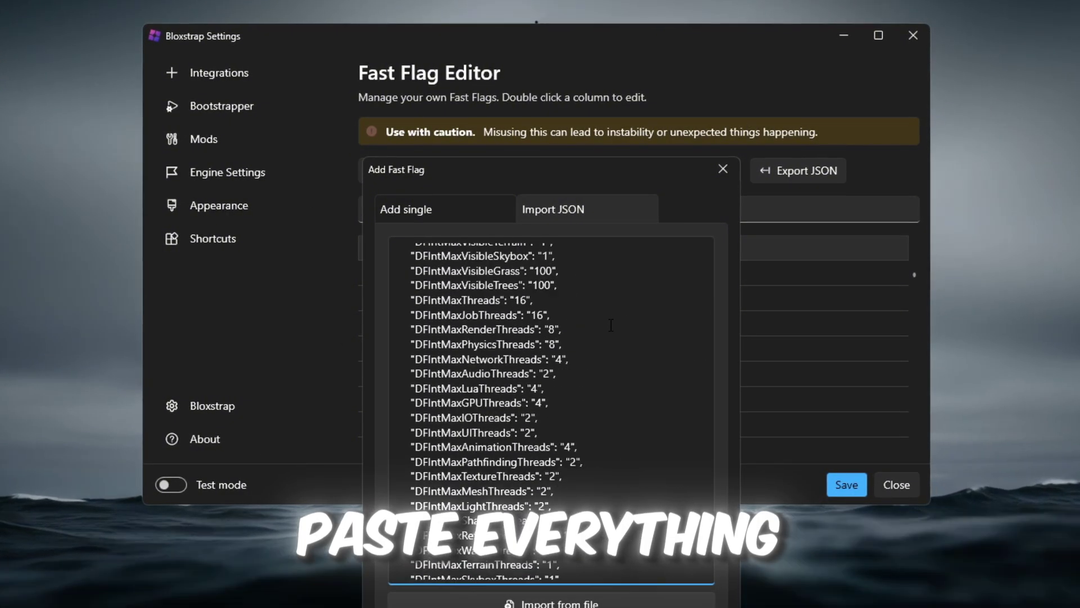
{"action": "scroll", "coordinate": [552, 411], "scroll_direction": "up", "scroll_amount": 5}
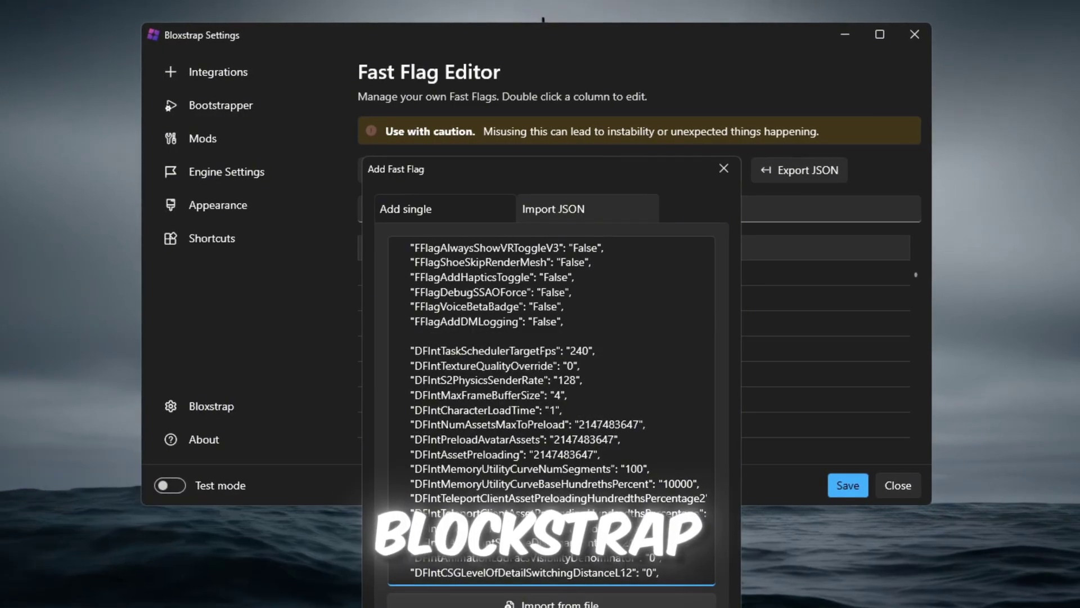
Import the pasted fast flags, accept the large configuration, and save the Bloxstrap settings.
{"action": "left_click", "coordinate": [782, 597]}
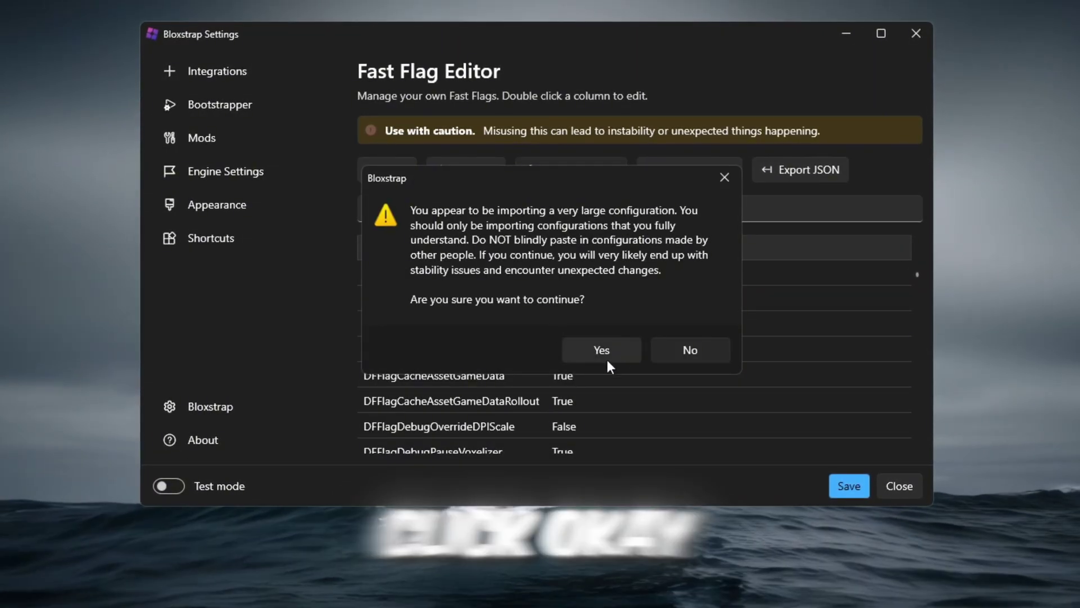
{"action": "left_click", "coordinate": [604, 353]}
{"action": "left_click", "coordinate": [627, 466]}
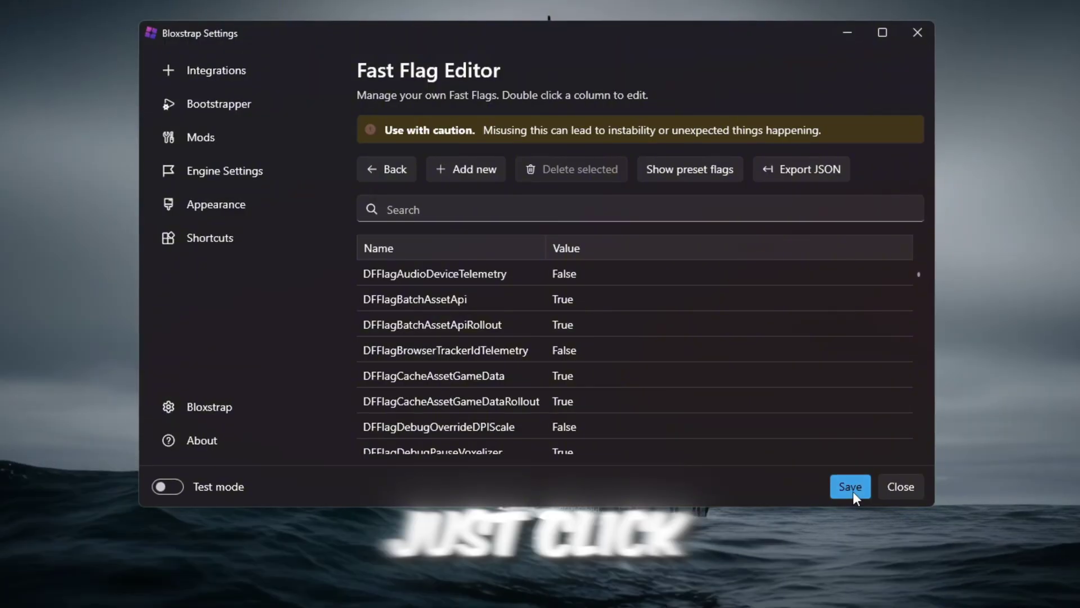
{"action": "left_click", "coordinate": [852, 491]}
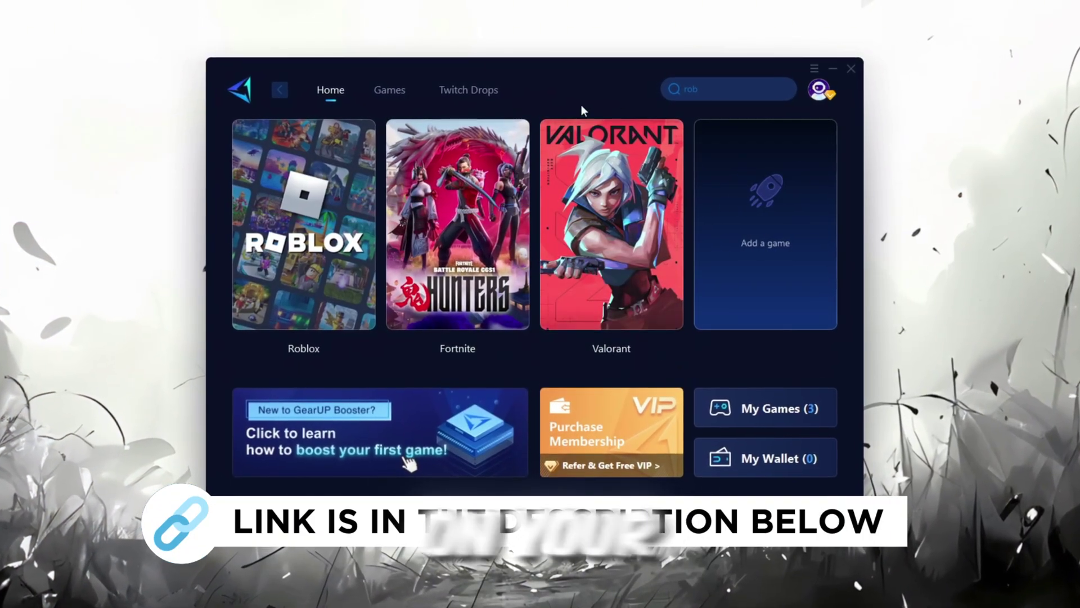
In GearUP Booster, open the account profile, browse the catalogue of supported games and return to the home page.
{"action": "mouse_move", "coordinate": [407, 269]}
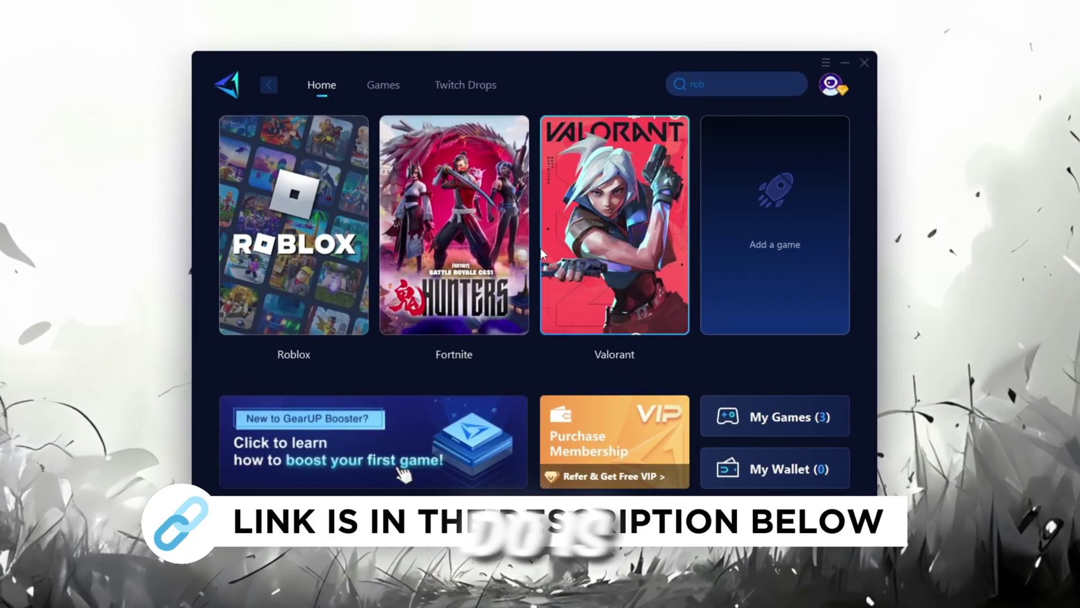
{"action": "left_click", "coordinate": [832, 83]}
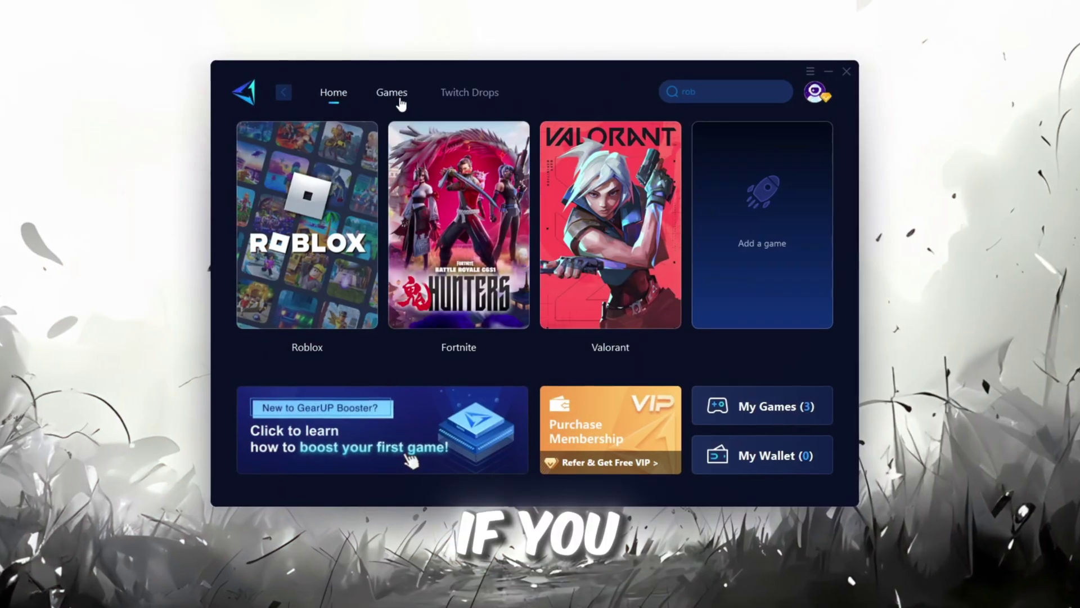
{"action": "left_click", "coordinate": [399, 100]}
{"action": "scroll", "coordinate": [521, 286], "scroll_direction": "down", "scroll_amount": 6}
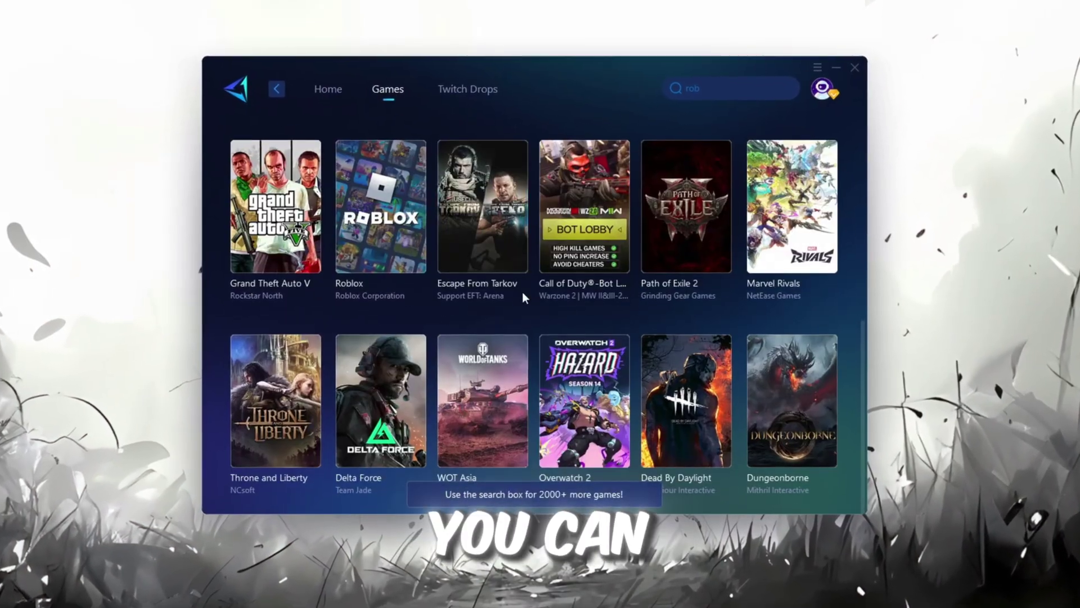
{"action": "scroll", "coordinate": [563, 225], "scroll_direction": "up", "scroll_amount": 6}
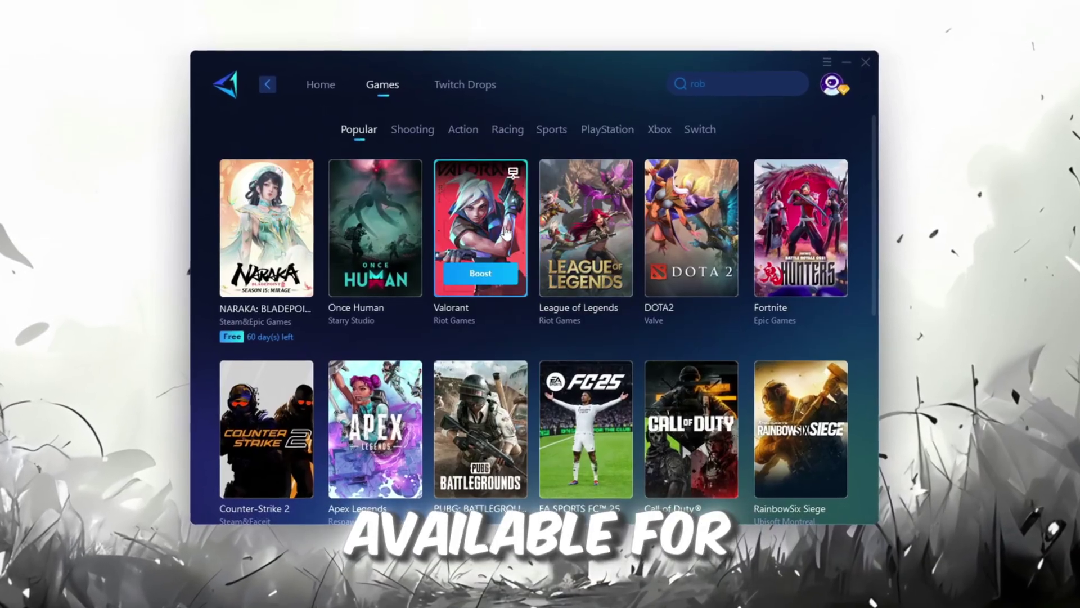
{"action": "left_click", "coordinate": [313, 84]}
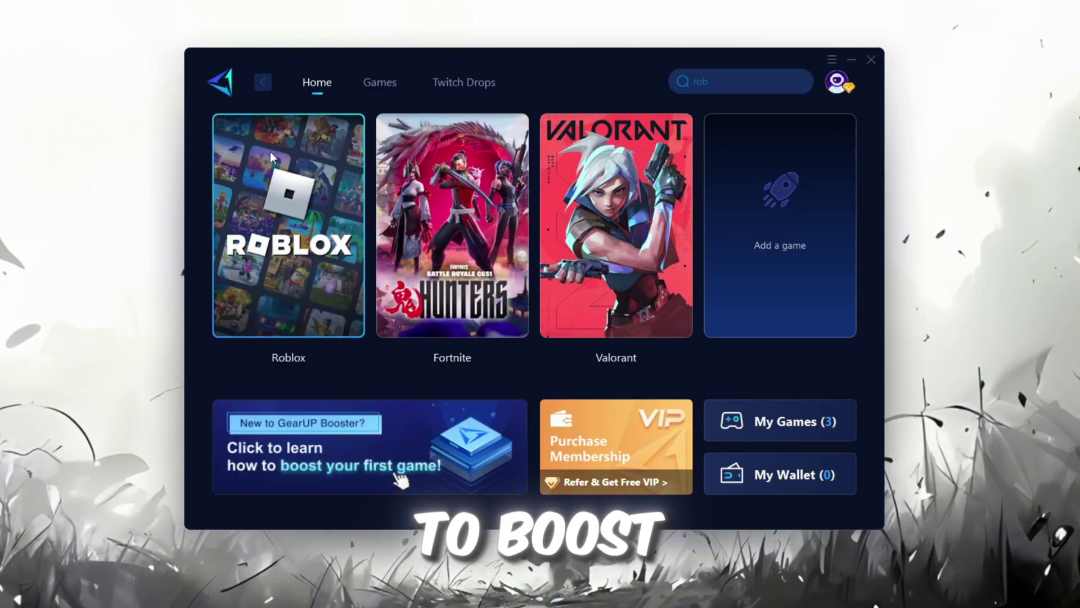
Start boosting Roblox and review the game server regions, keeping Auto server.
{"action": "left_click", "coordinate": [285, 313]}
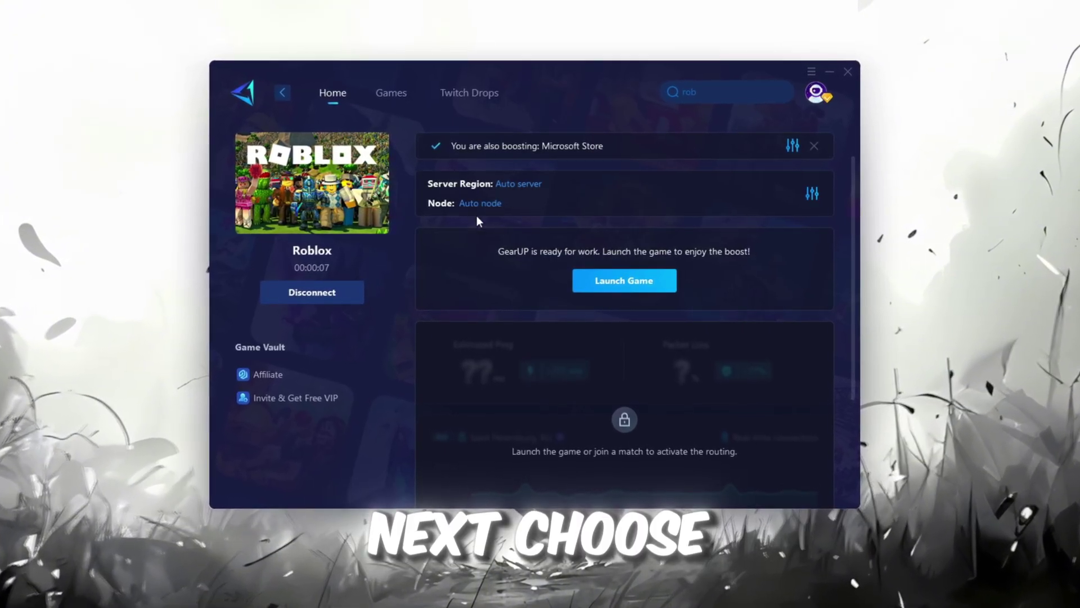
{"action": "left_click", "coordinate": [518, 186]}
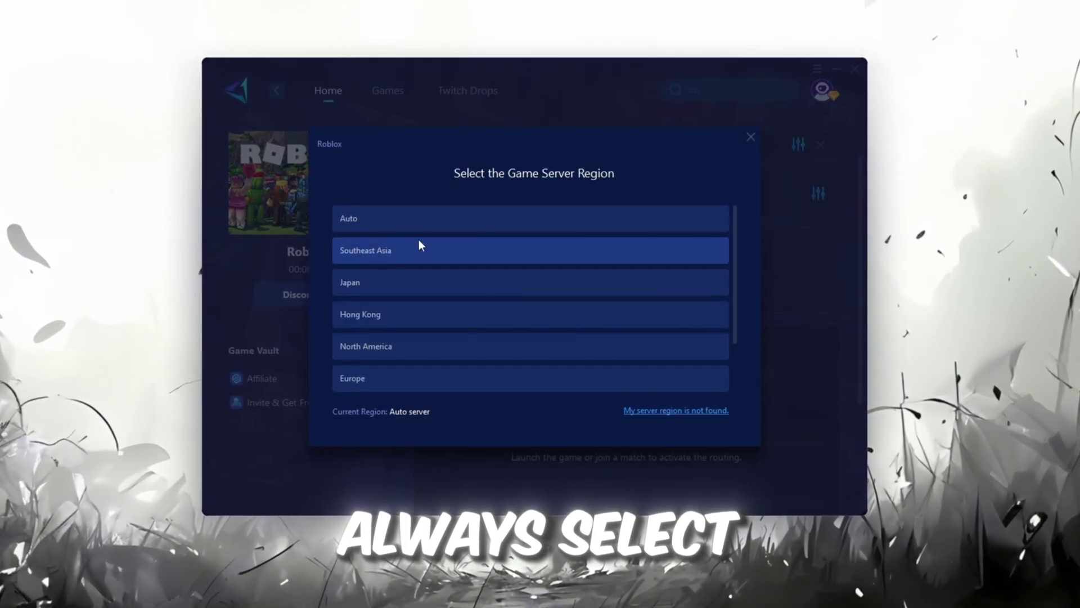
{"action": "scroll", "coordinate": [599, 289], "scroll_direction": "down", "scroll_amount": 1}
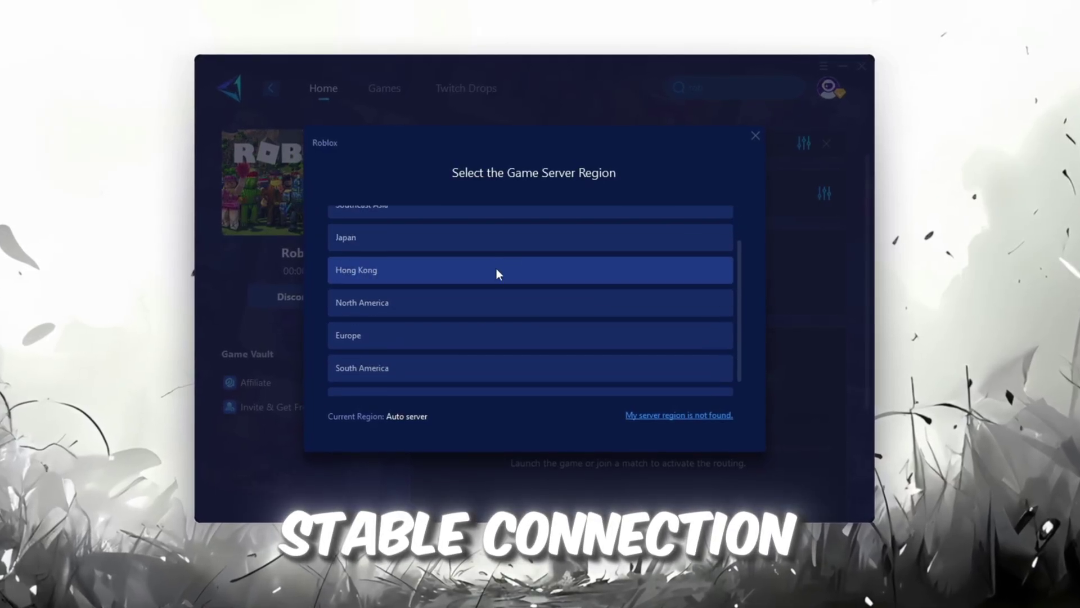
{"action": "left_click", "coordinate": [758, 136]}
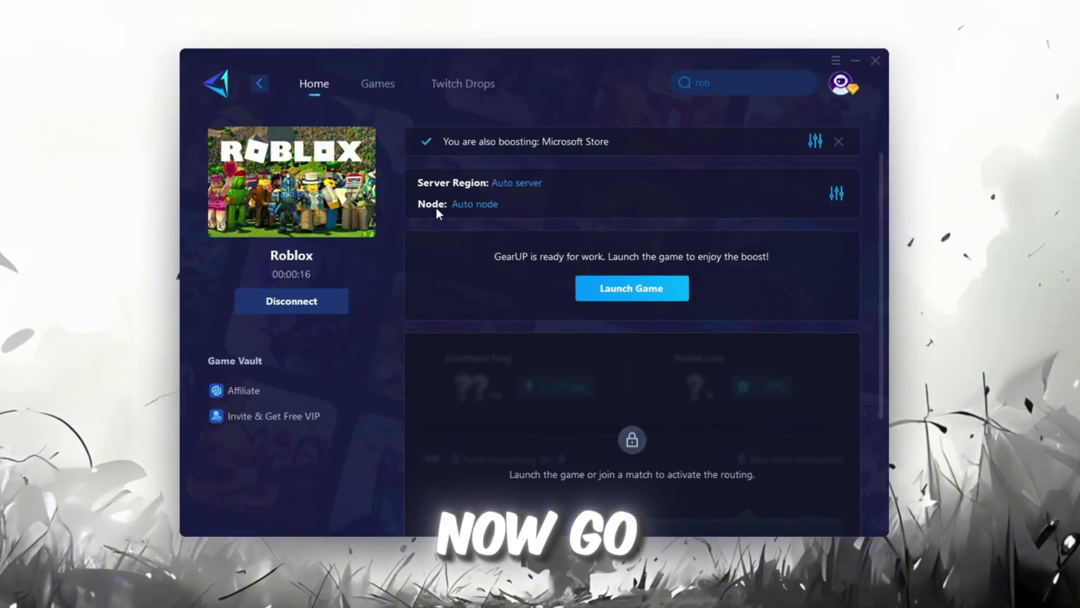
Examine the Roblox node list with its ping values and modes, and close it without changing the Auto node.
{"action": "left_click", "coordinate": [487, 205]}
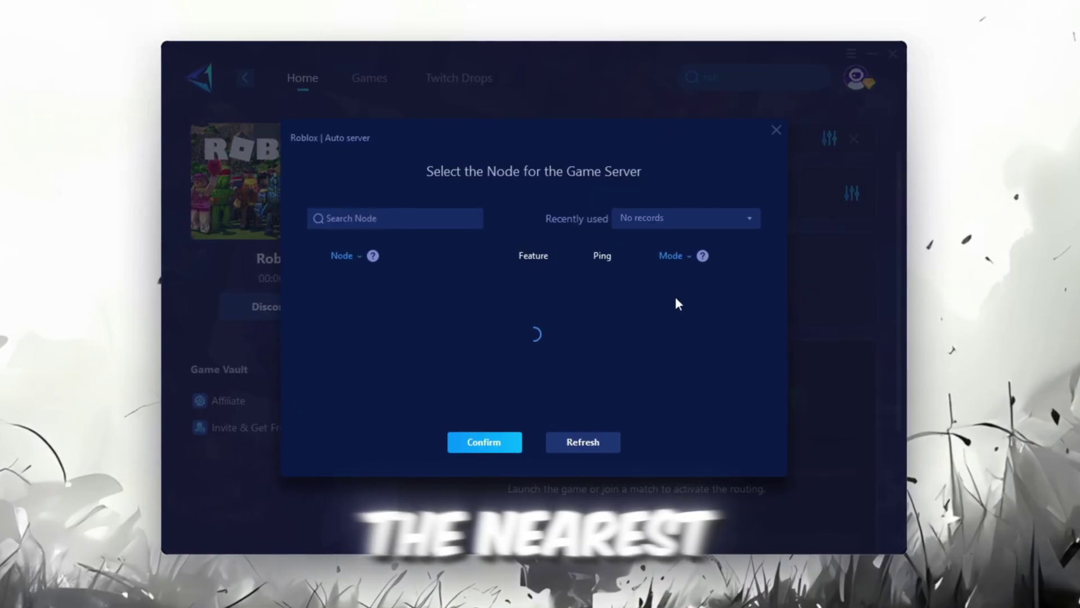
{"action": "scroll", "coordinate": [529, 315], "scroll_direction": "down", "scroll_amount": 4}
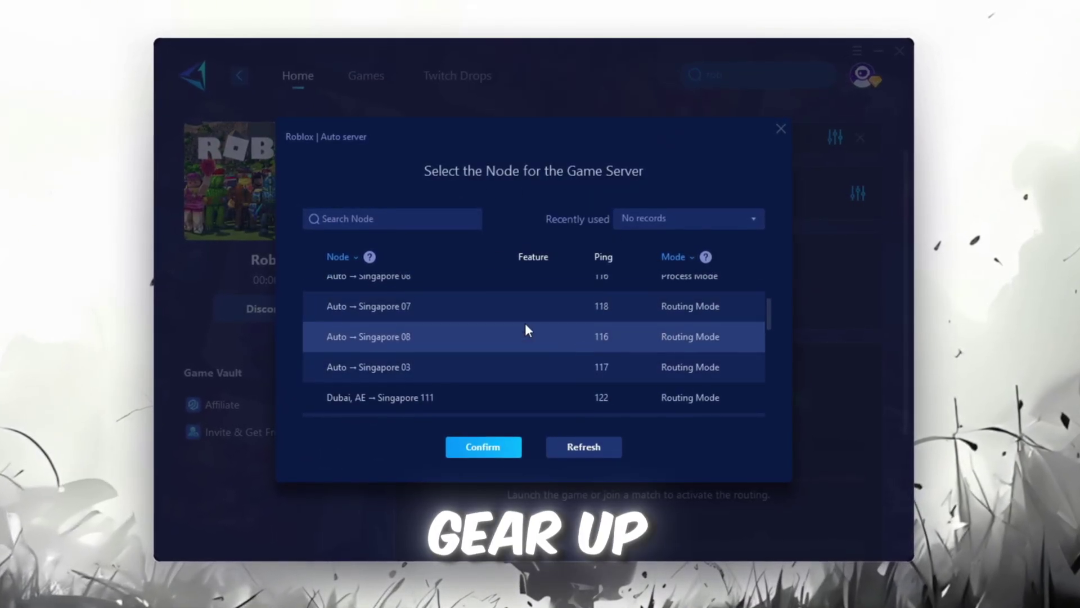
{"action": "left_click", "coordinate": [781, 130]}
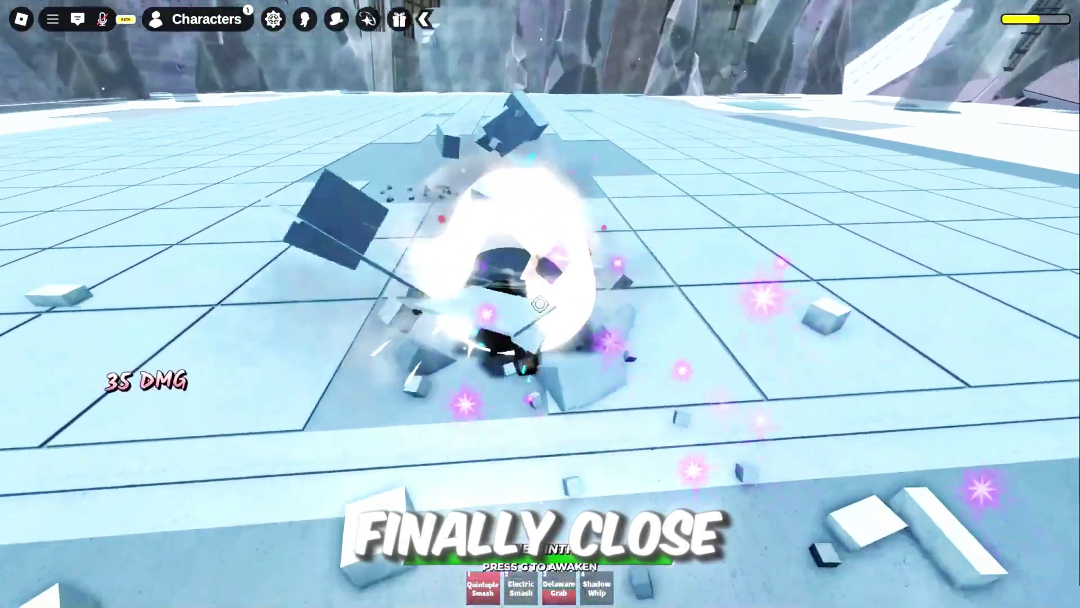
{"action": "key", "text": "3"}
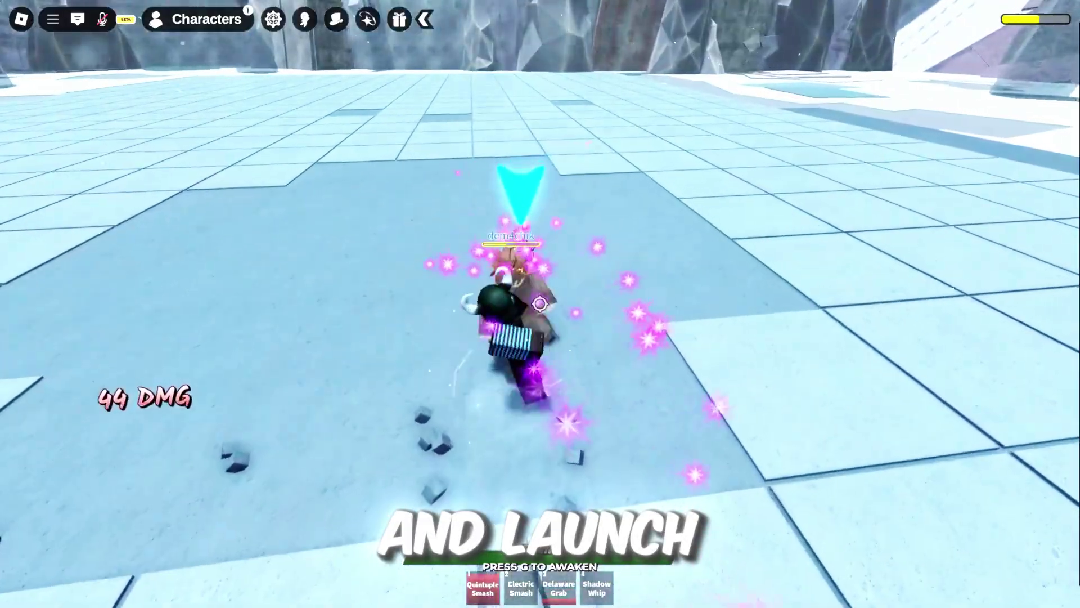
{"action": "left_click", "coordinate": [539, 304]}
{"action": "left_click", "coordinate": [539, 304]}
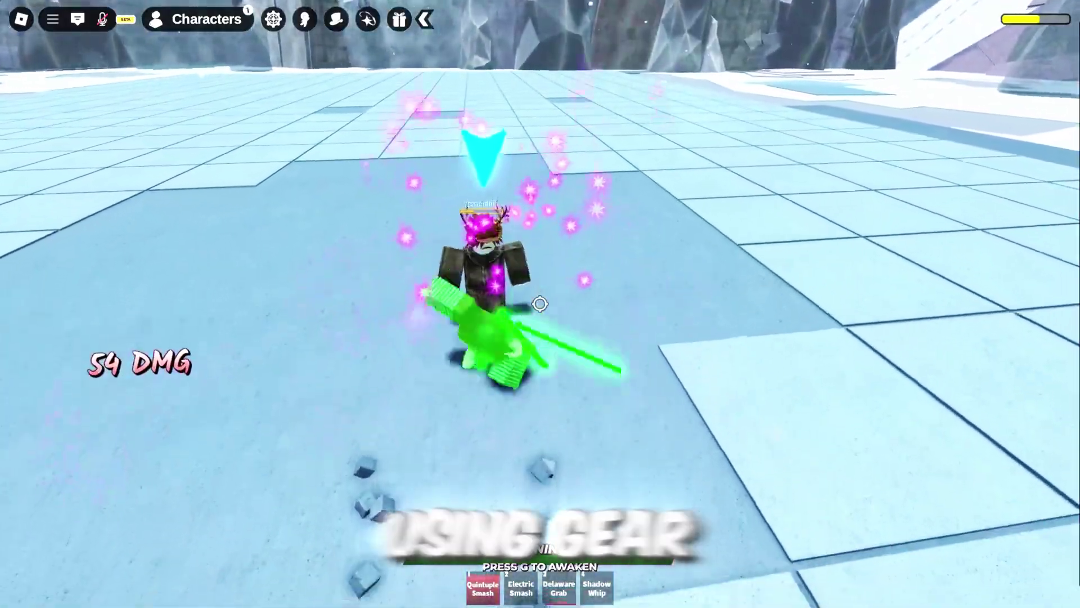
{"action": "left_click", "coordinate": [539, 304]}
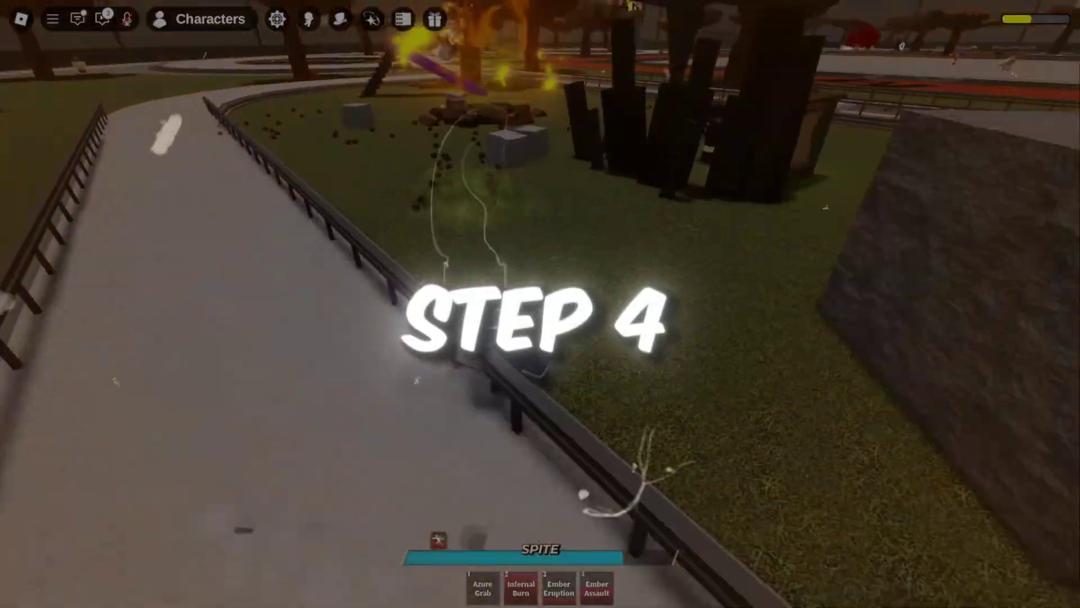
{"action": "key", "text": "w"}
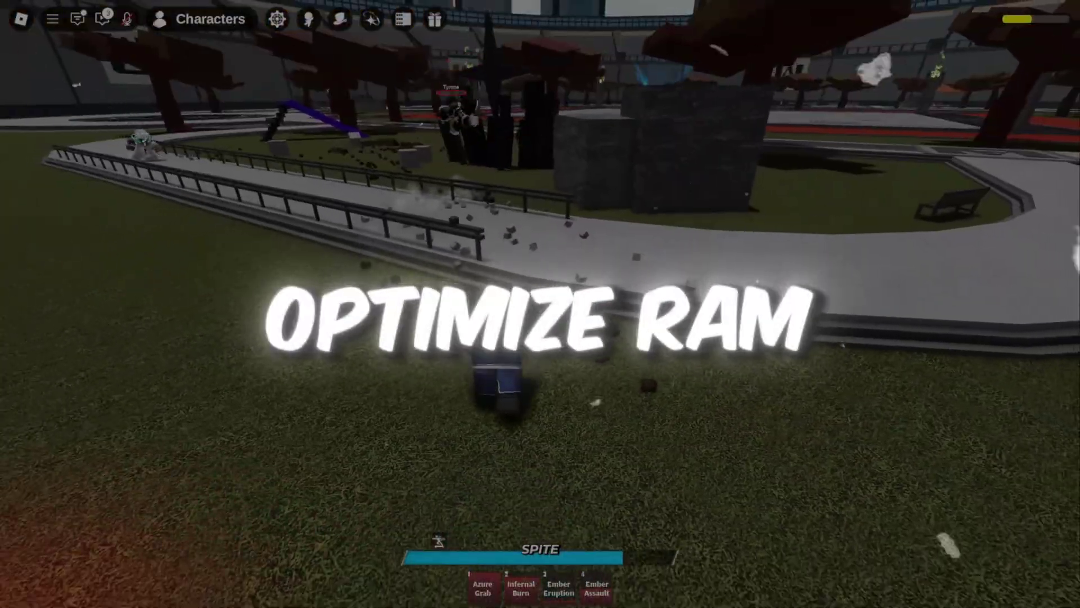
{"action": "key", "text": "3"}
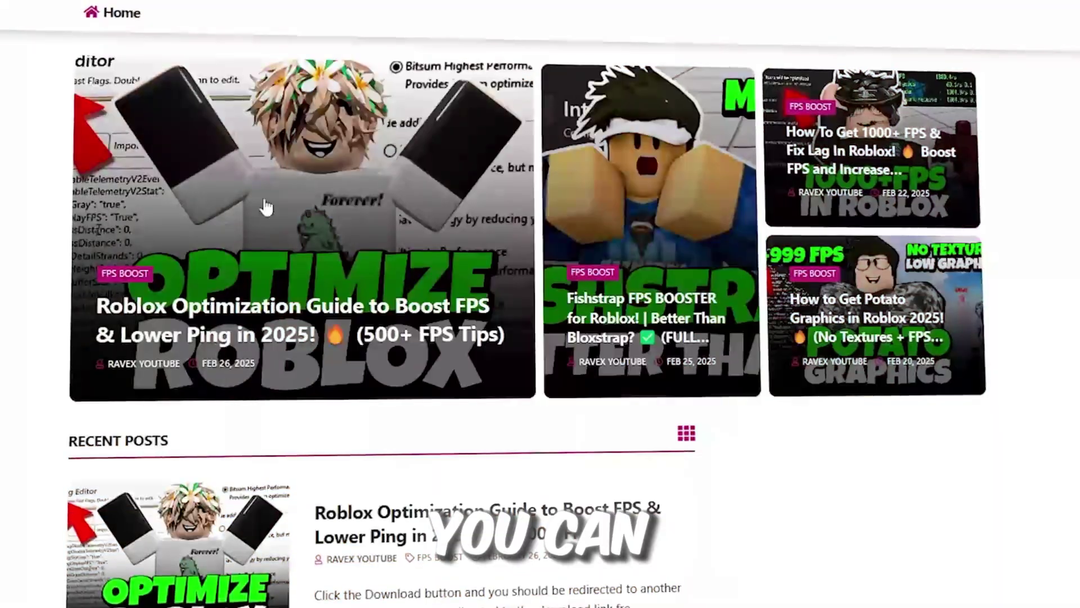
{"action": "scroll", "coordinate": [540, 304], "scroll_direction": "down", "scroll_amount": 6}
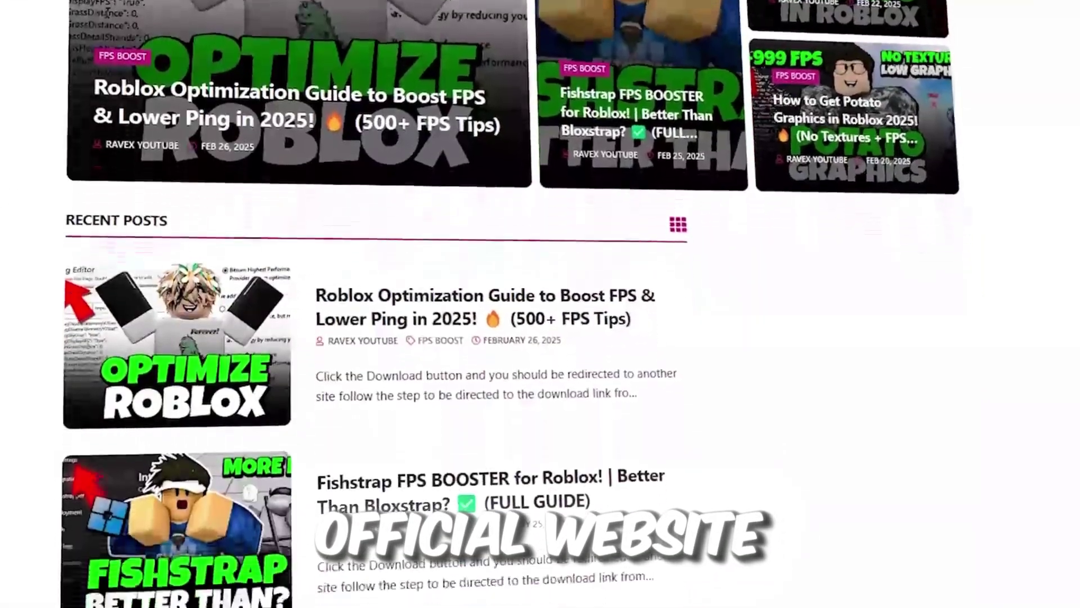
{"action": "scroll", "coordinate": [540, 304], "scroll_direction": "down", "scroll_amount": 5}
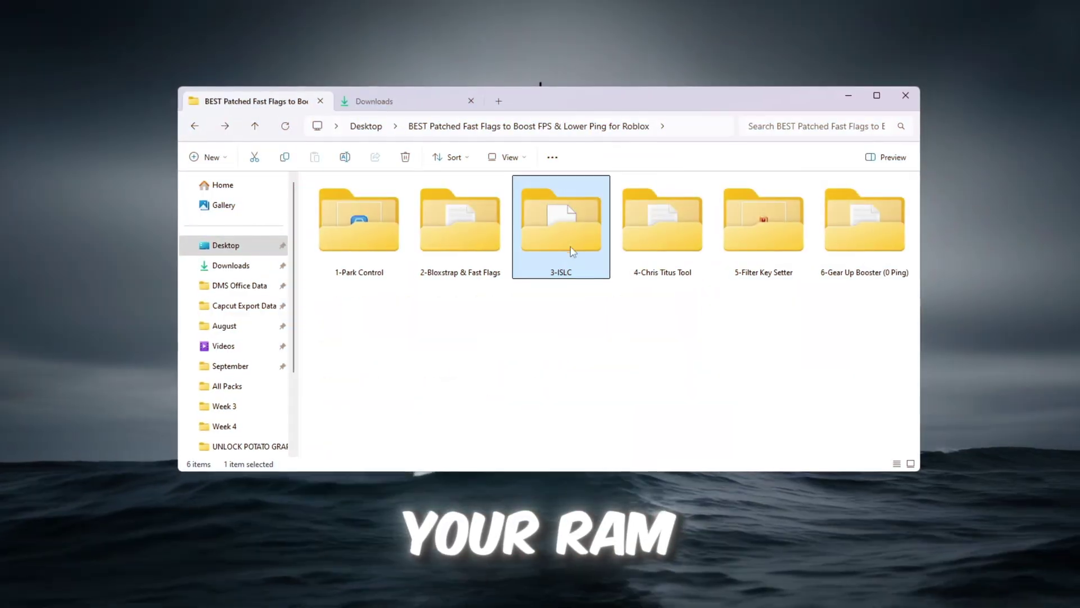
Open the 3-ISLC folder and launch Intelligent standby list cleaner ISLC.exe.
{"action": "double_click", "coordinate": [571, 250]}
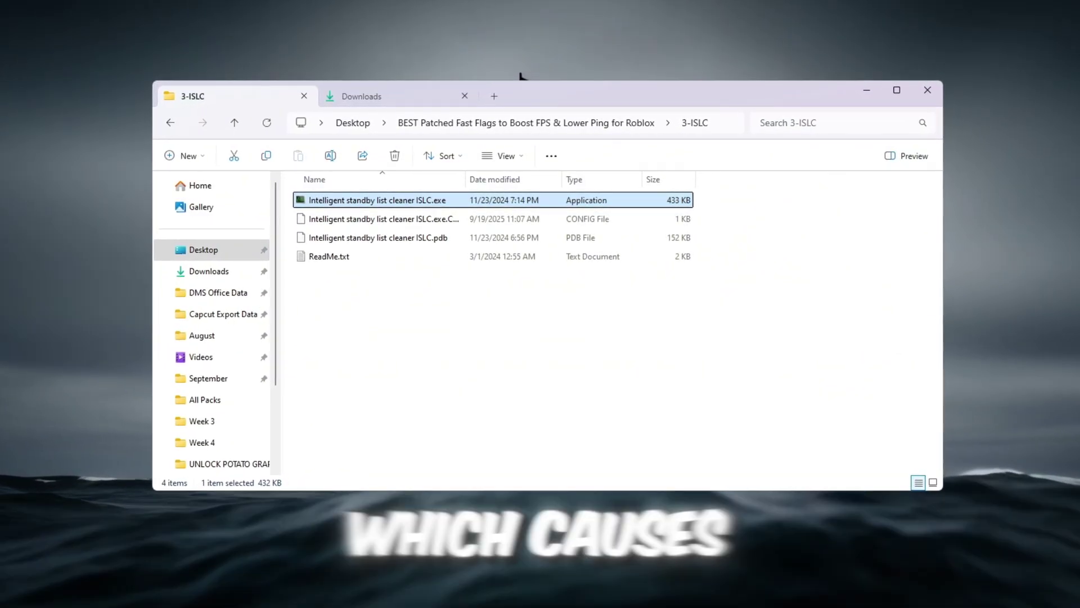
{"action": "key", "text": "Return"}
{"action": "left_click", "coordinate": [871, 90]}
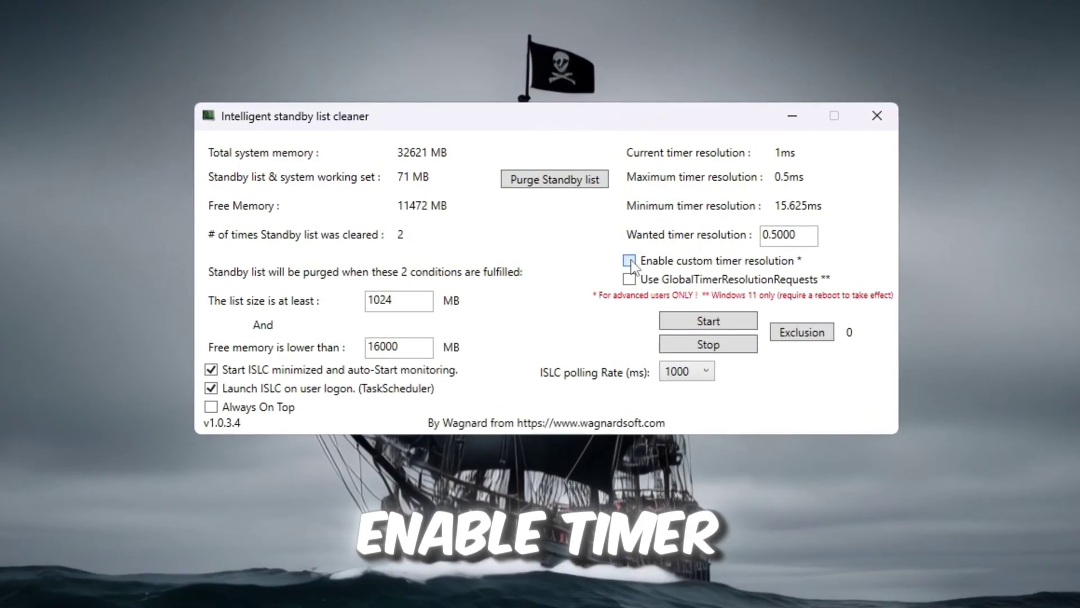
Enable the custom timer resolution with a wanted value of 0.5000 and choose an ISLC polling rate of 1000 ms.
{"action": "double_click", "coordinate": [784, 236]}
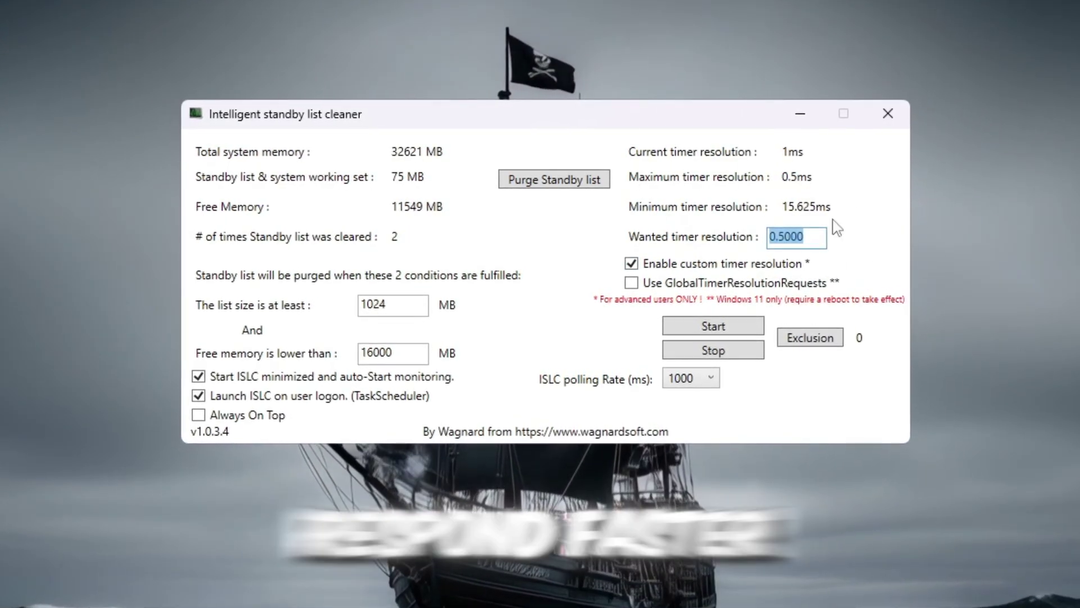
{"action": "left_click", "coordinate": [703, 378]}
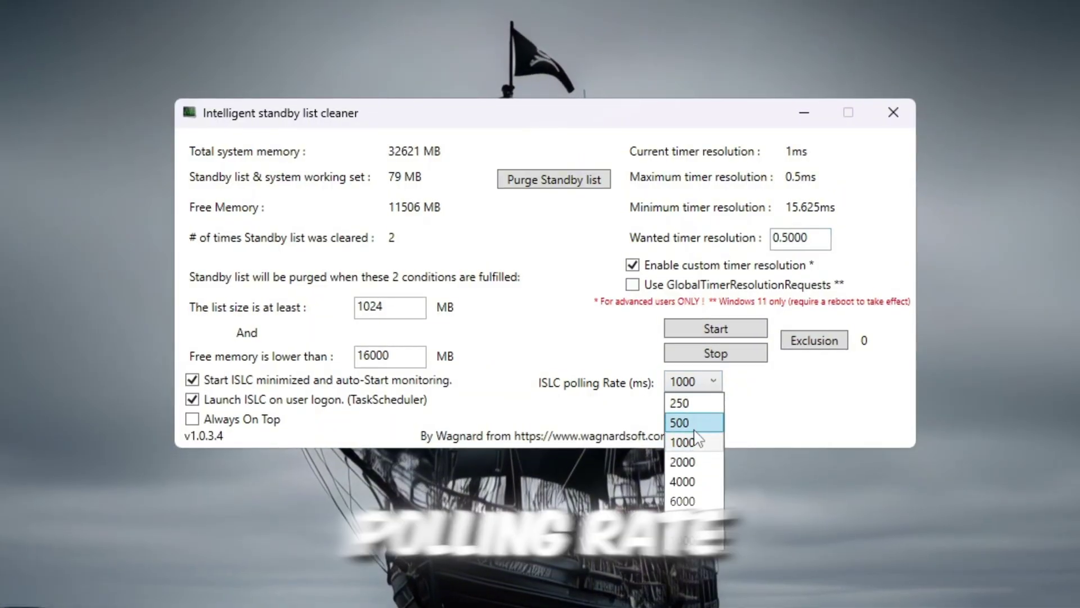
{"action": "left_click", "coordinate": [683, 441]}
{"action": "left_click", "coordinate": [693, 381]}
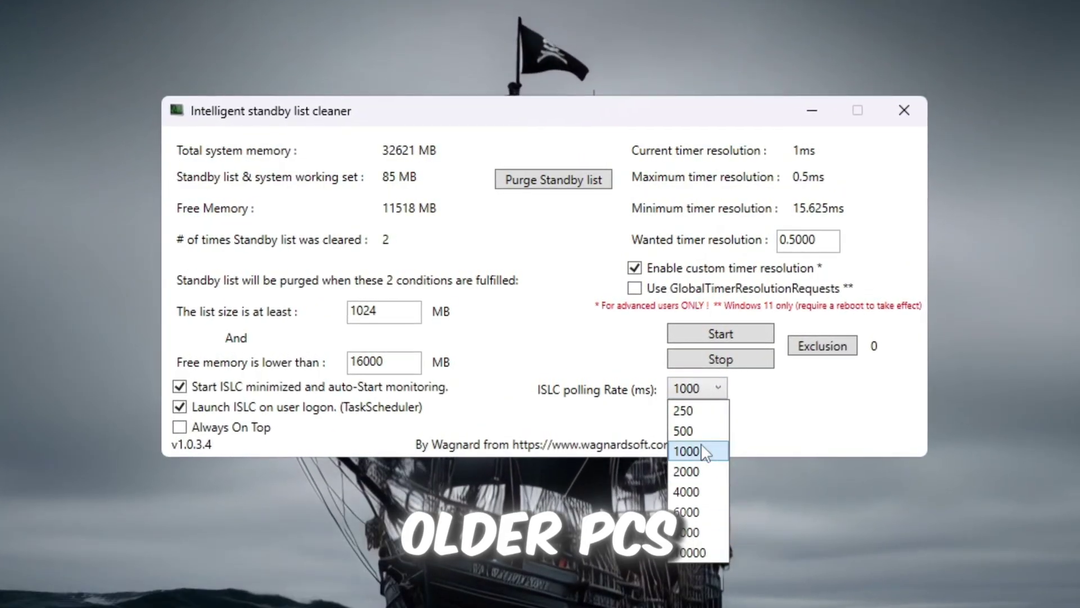
{"action": "left_click", "coordinate": [703, 451]}
Start the standby list monitoring and purge the standby list.
{"action": "left_click", "coordinate": [731, 334]}
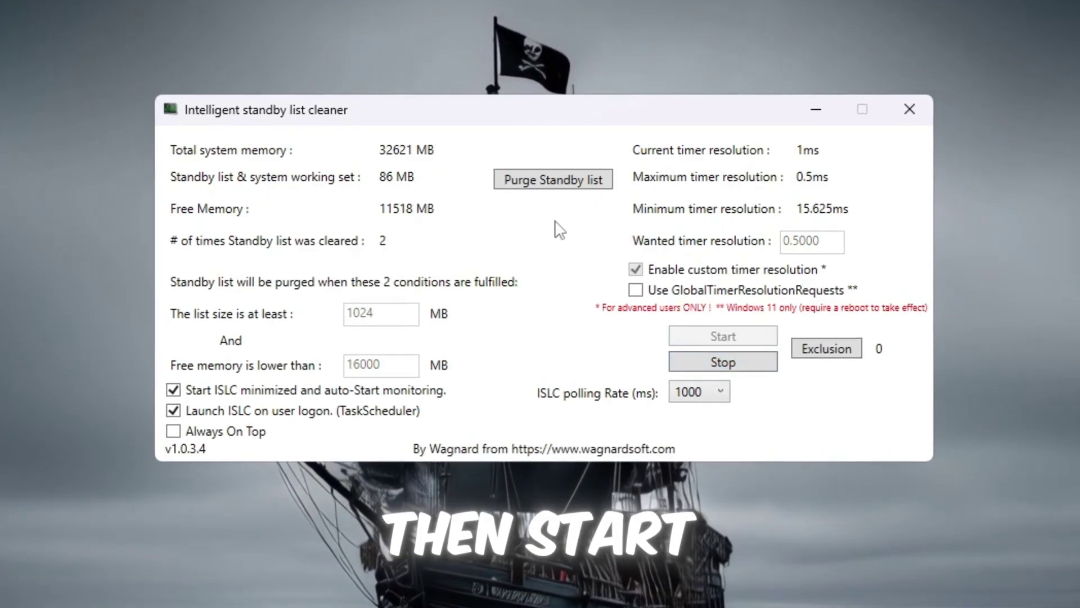
{"action": "left_click", "coordinate": [565, 182]}
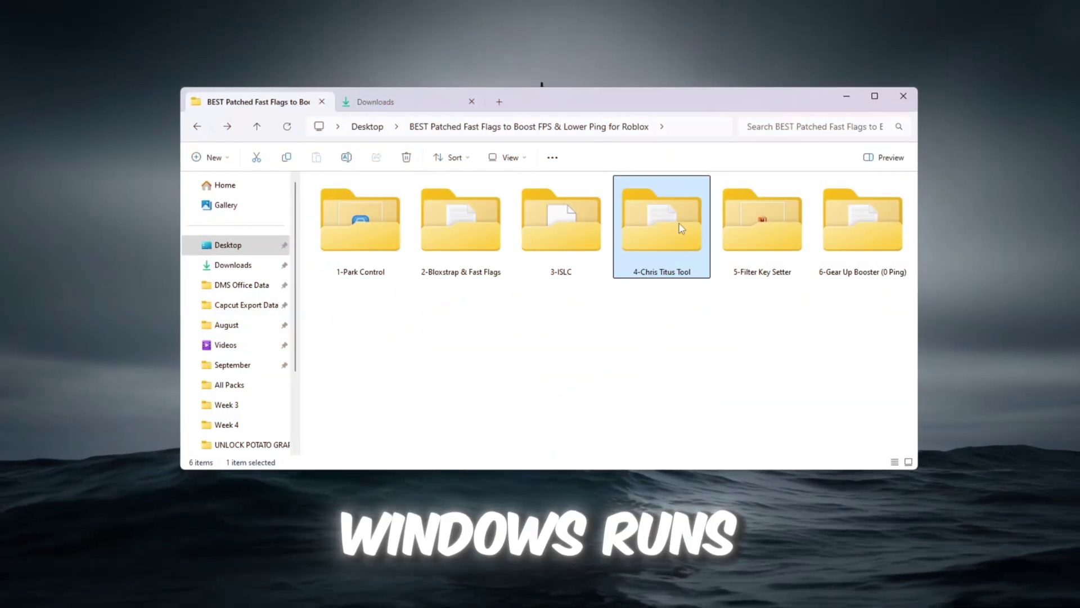
Open the text file in the 4-Chris Titus Tool folder and copy its PowerShell command.
{"action": "double_click", "coordinate": [678, 228]}
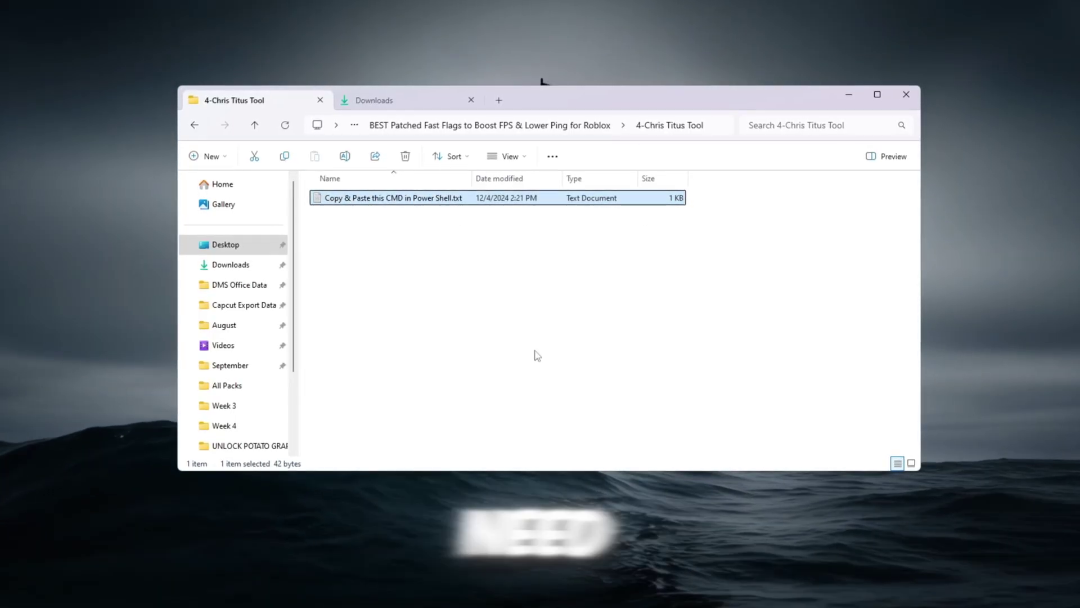
{"action": "double_click", "coordinate": [412, 202]}
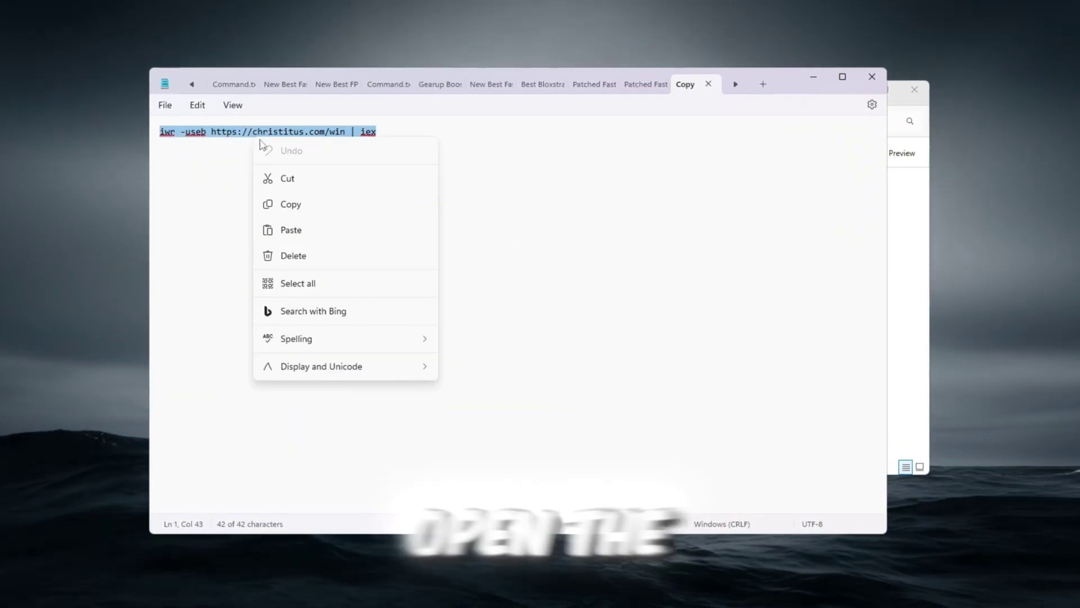
{"action": "key", "text": "super"}
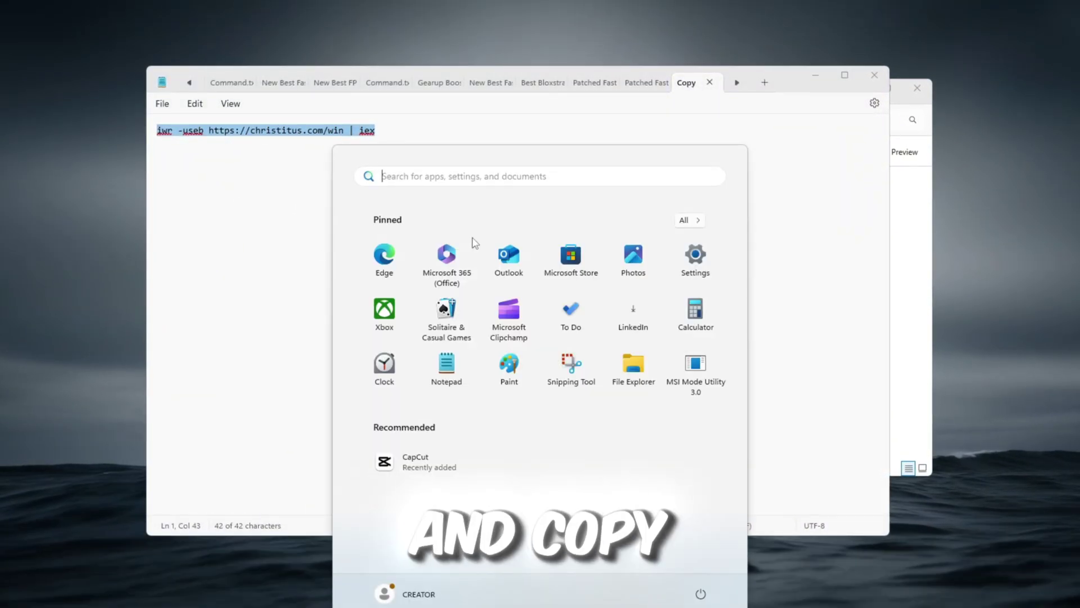
{"action": "type", "text": "powe"}
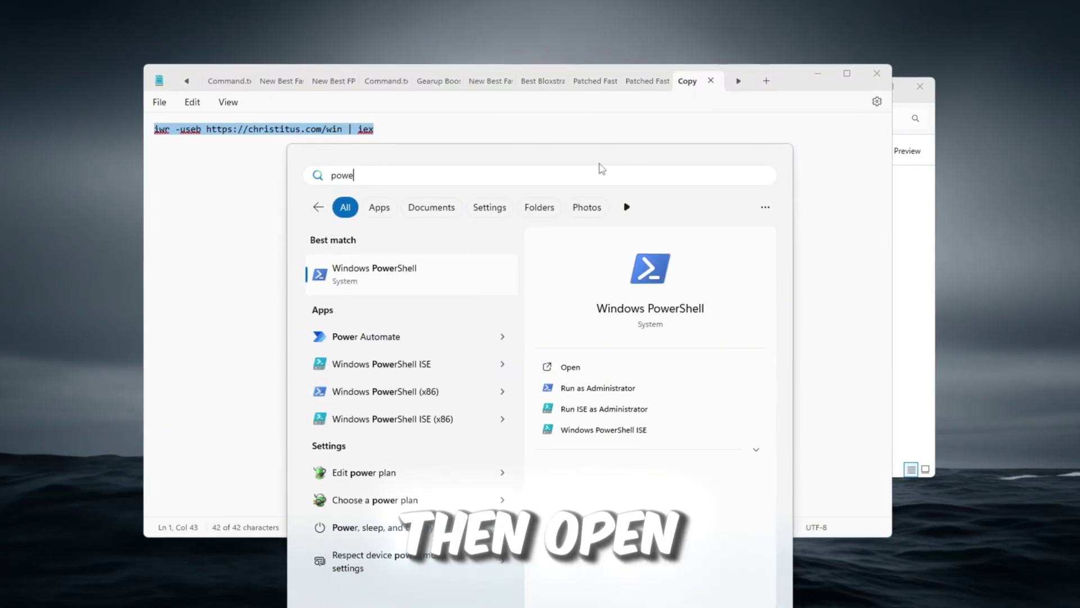
{"action": "left_click", "coordinate": [600, 390]}
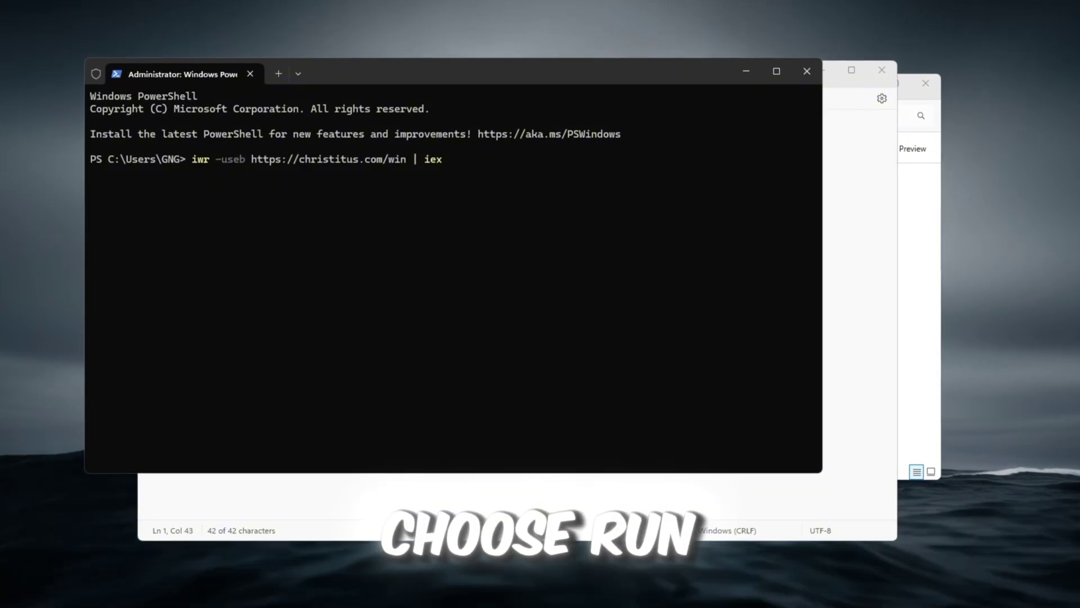
{"action": "key", "text": "Return"}
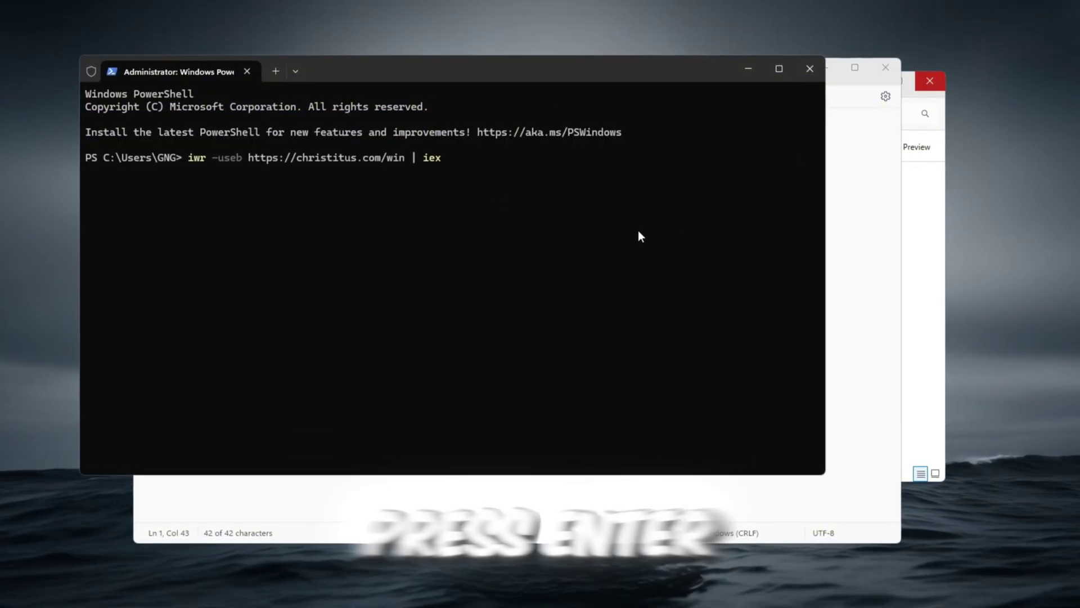
{"action": "key", "text": "Return"}
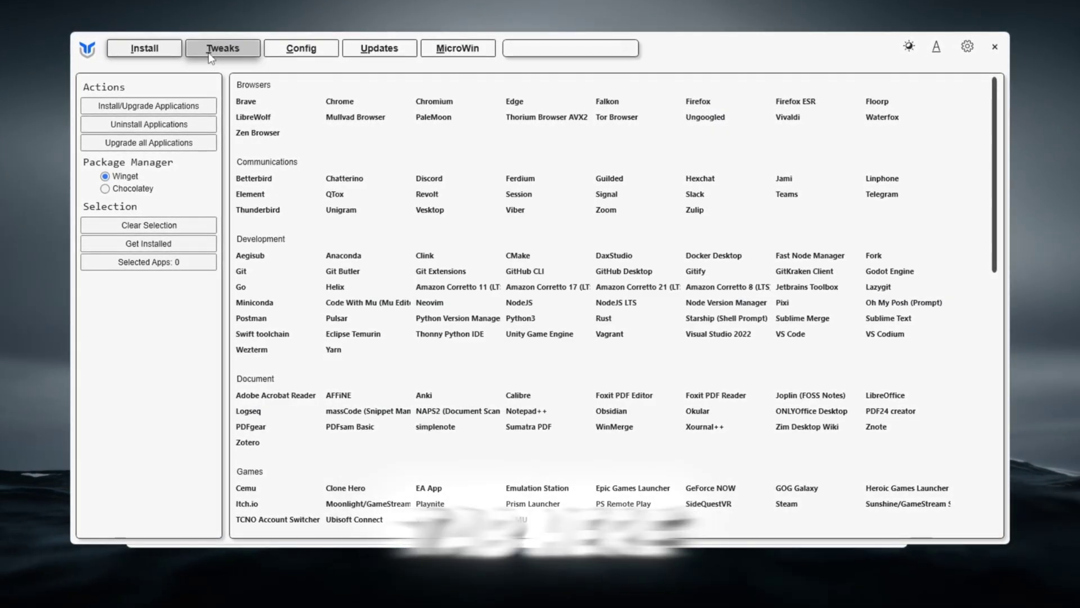
Apply the Standard recommended selection of Windows tweaks and run them.
{"action": "left_click", "coordinate": [210, 54]}
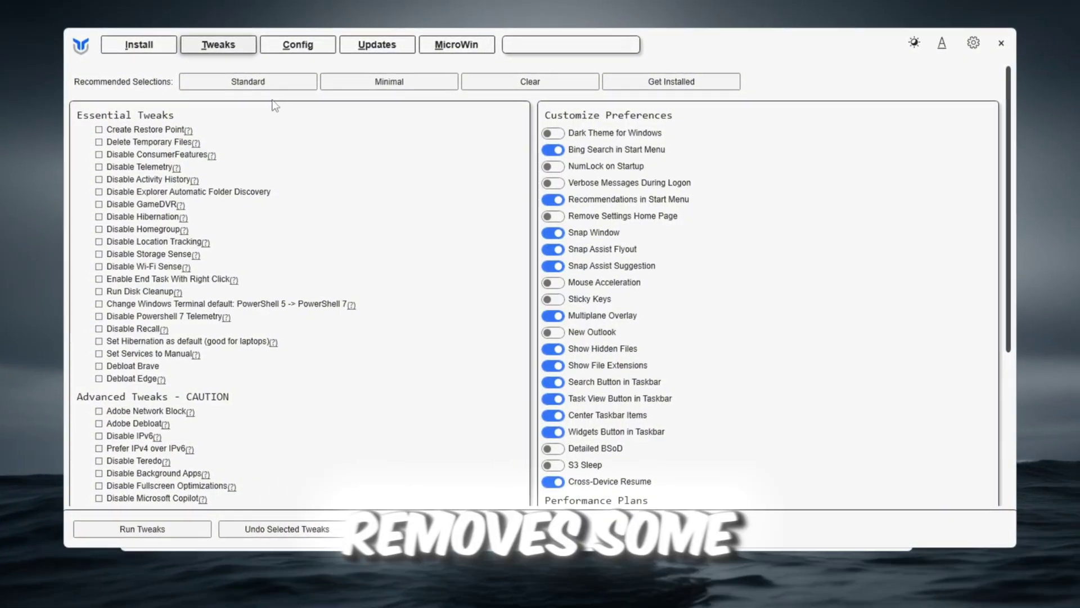
{"action": "left_click", "coordinate": [414, 83]}
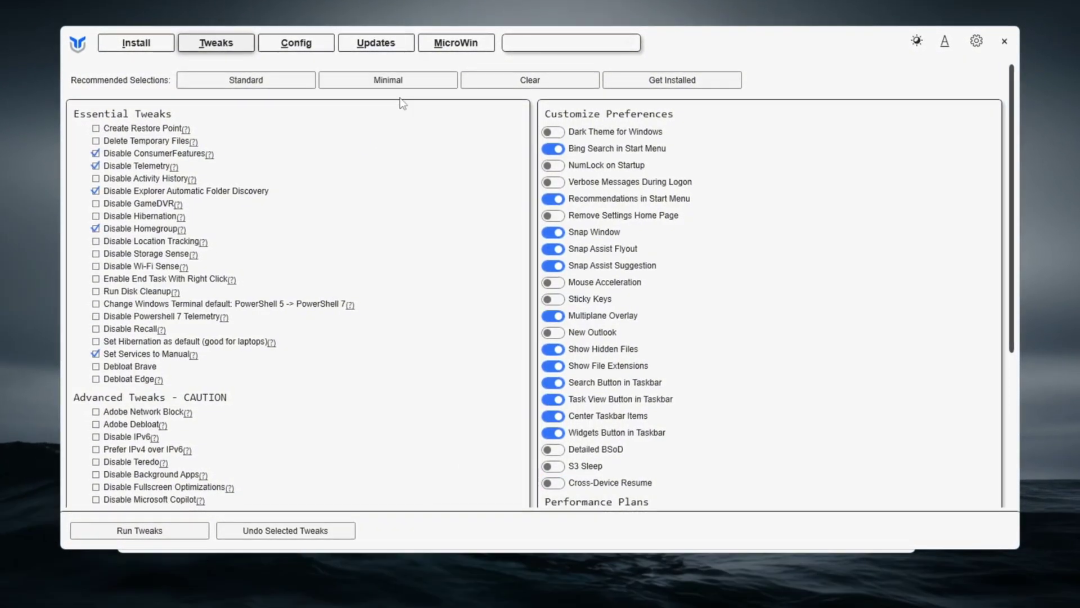
{"action": "left_click", "coordinate": [254, 83]}
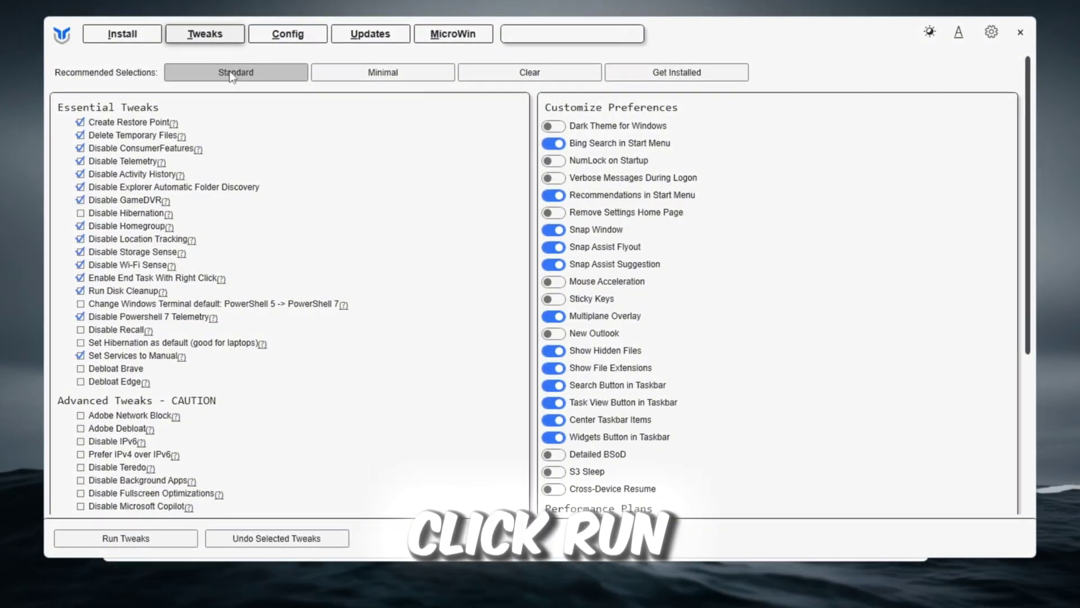
{"action": "scroll", "coordinate": [206, 218], "scroll_direction": "down", "scroll_amount": 8}
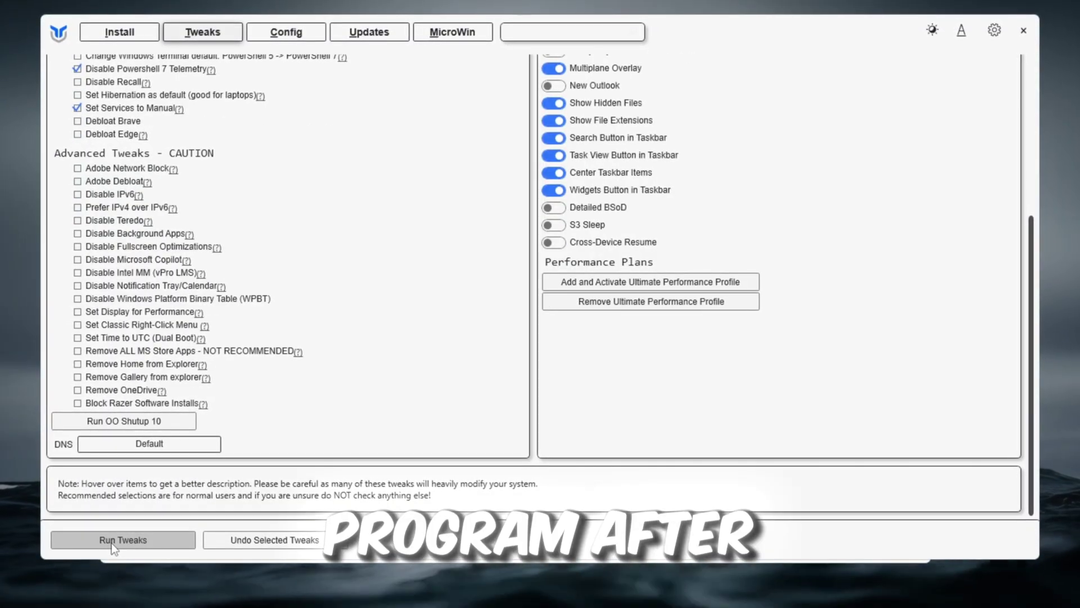
{"action": "left_click", "coordinate": [112, 542]}
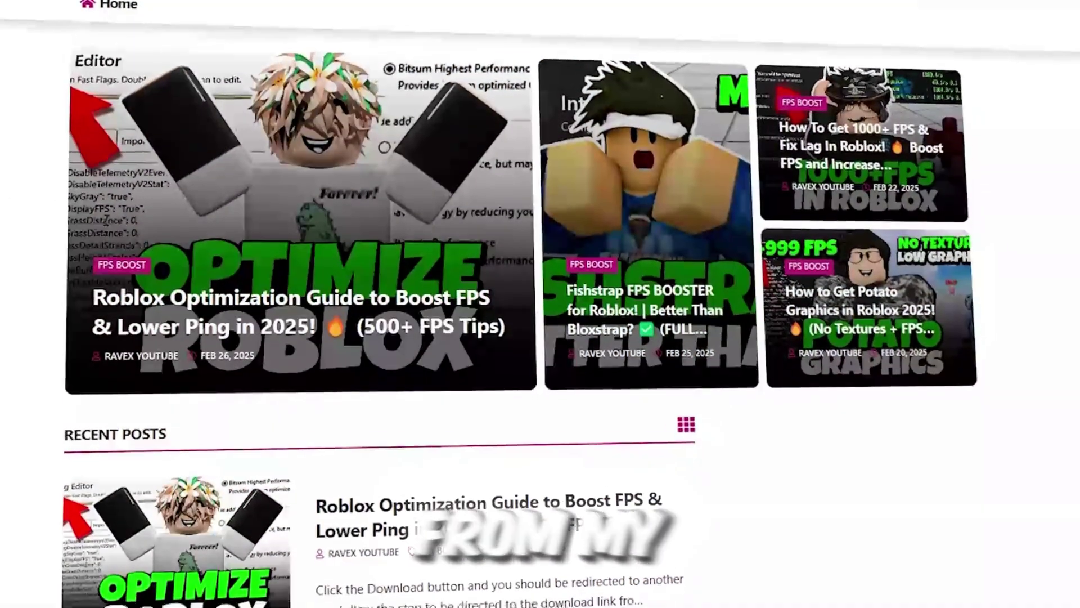
{"action": "scroll", "coordinate": [540, 315], "scroll_direction": "down", "scroll_amount": 10}
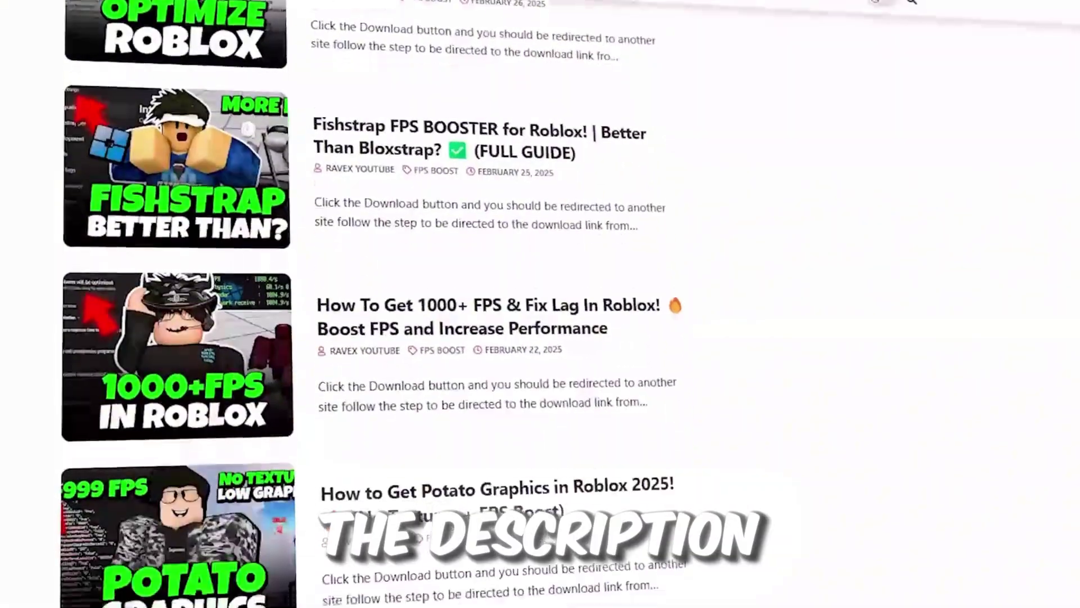
{"action": "scroll", "coordinate": [540, 315], "scroll_direction": "down", "scroll_amount": 5}
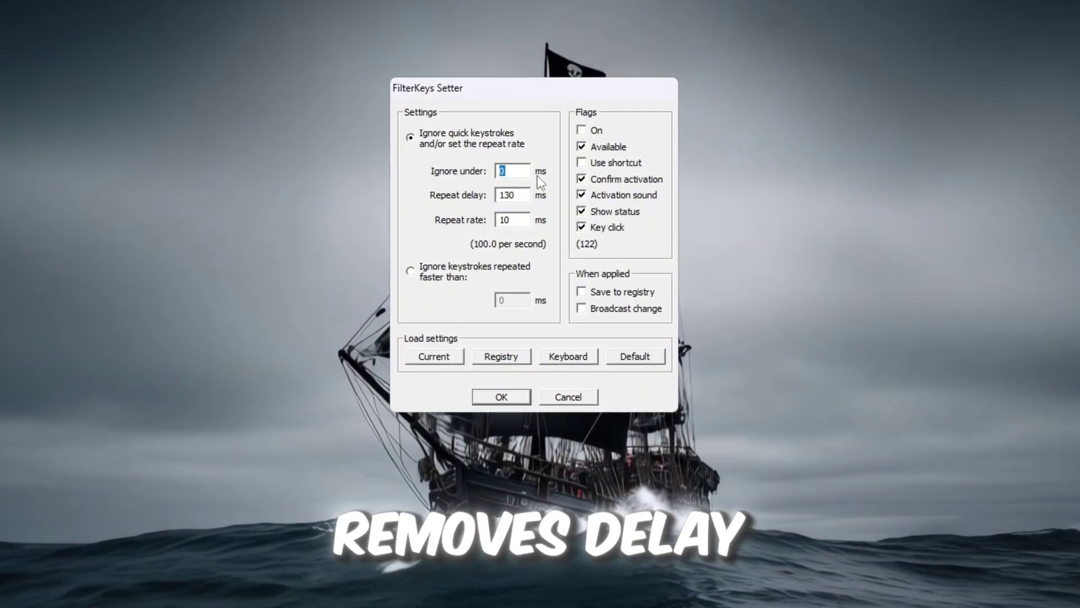
In FilterKeys Setter, use ignore under 0 ms, repeat delay 130 ms and repeat rate 10 ms, and apply them with Save to registry enabled.
{"action": "key", "text": "Tab"}
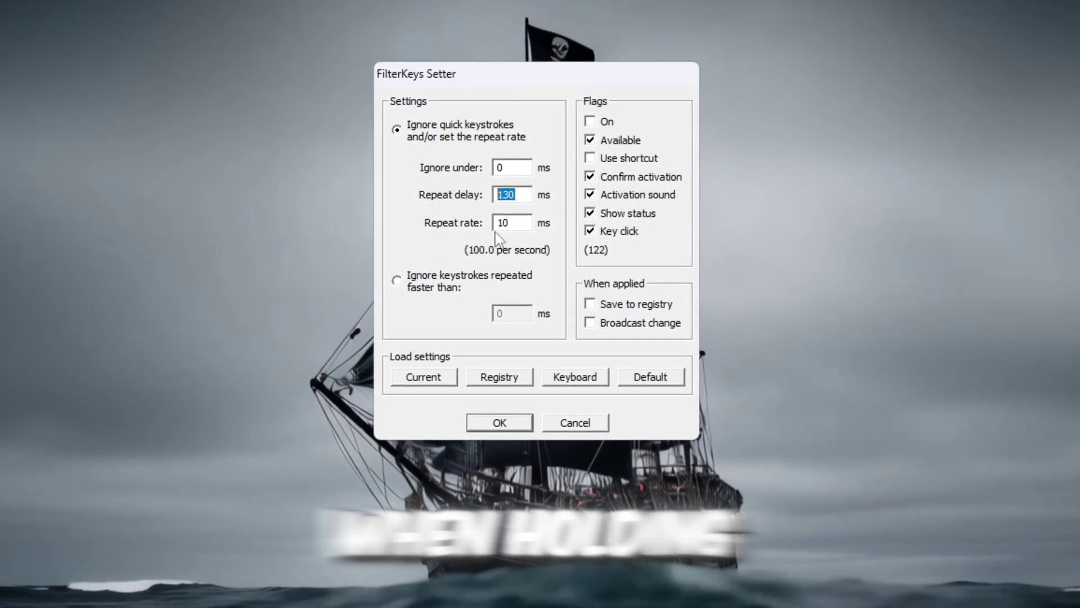
{"action": "key", "text": "Tab"}
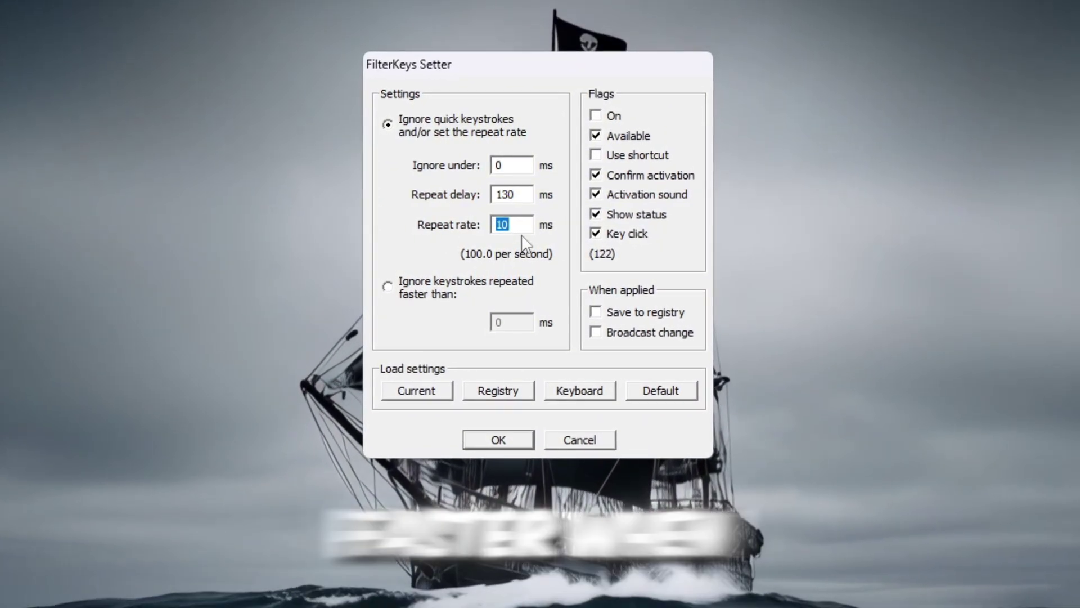
{"action": "left_click", "coordinate": [518, 225]}
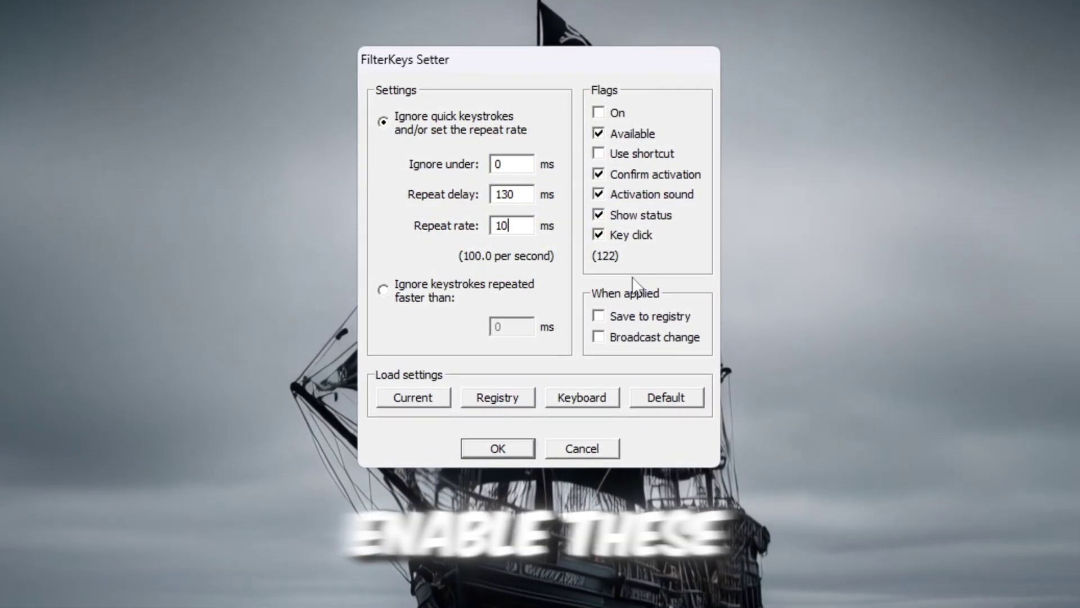
{"action": "left_click", "coordinate": [596, 312]}
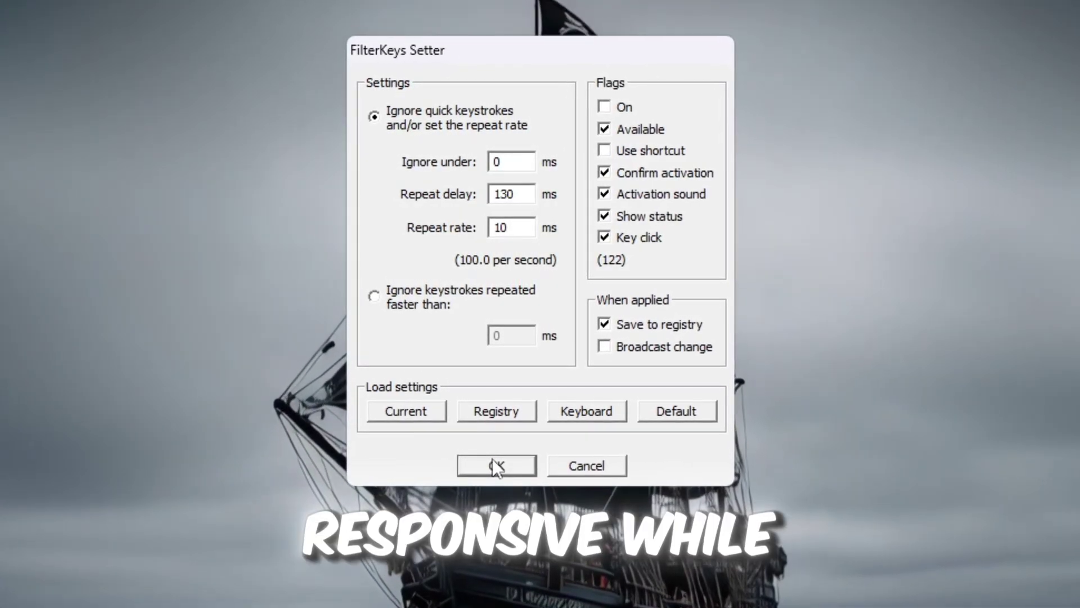
{"action": "left_click", "coordinate": [493, 464]}
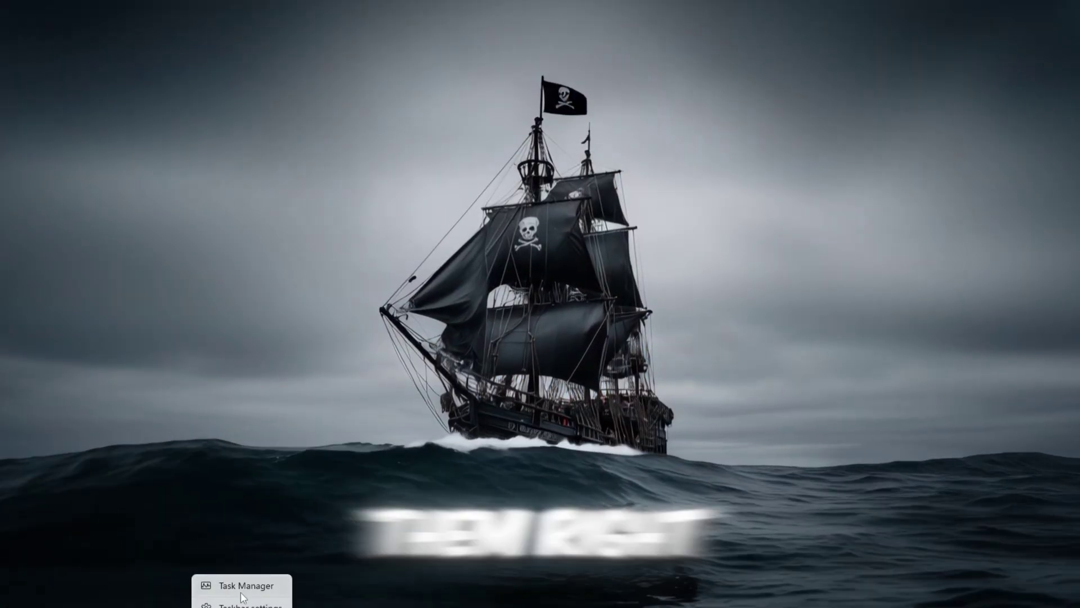
Open Task Manager and look through the startup apps for programs that do not need to launch with Windows.
{"action": "left_click", "coordinate": [238, 589]}
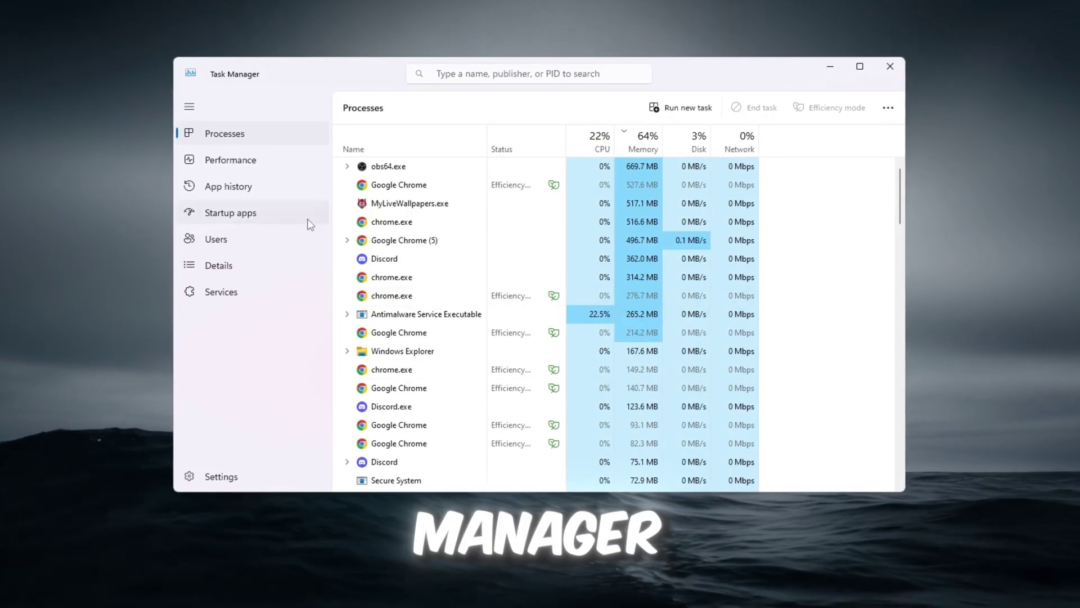
{"action": "left_click", "coordinate": [309, 221]}
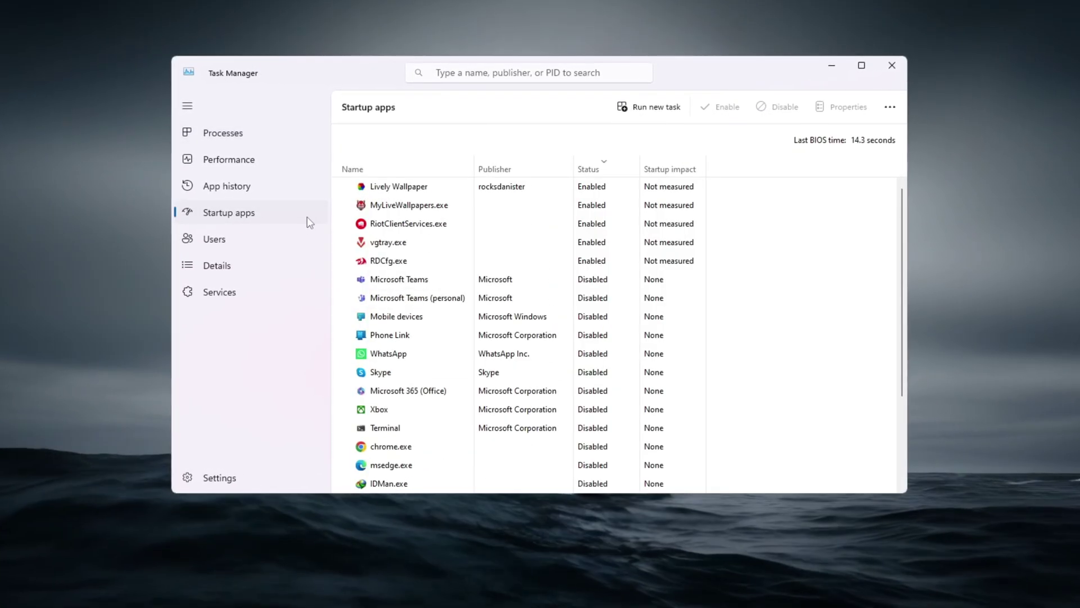
{"action": "scroll", "coordinate": [511, 415], "scroll_direction": "down", "scroll_amount": 3}
{"action": "scroll", "coordinate": [603, 417], "scroll_direction": "up", "scroll_amount": 3}
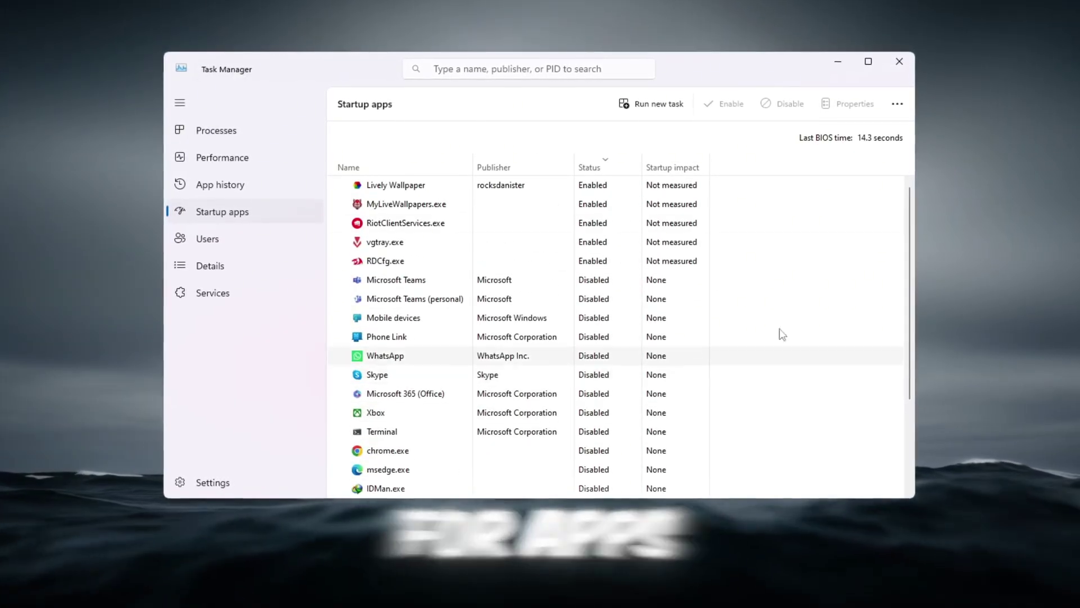
{"action": "scroll", "coordinate": [821, 426], "scroll_direction": "down", "scroll_amount": 3}
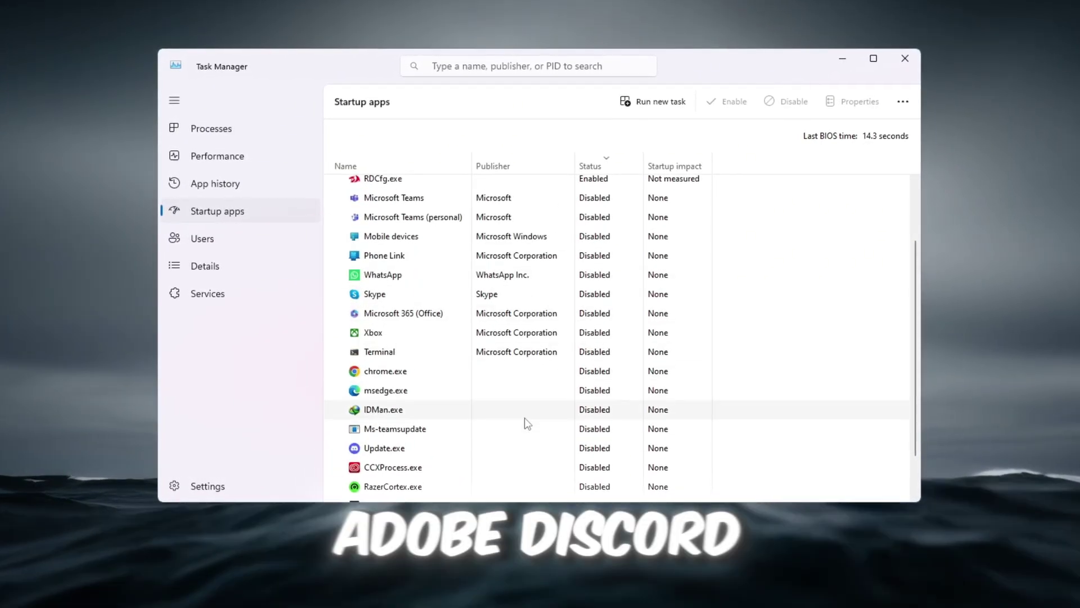
{"action": "scroll", "coordinate": [527, 423], "scroll_direction": "up", "scroll_amount": 3}
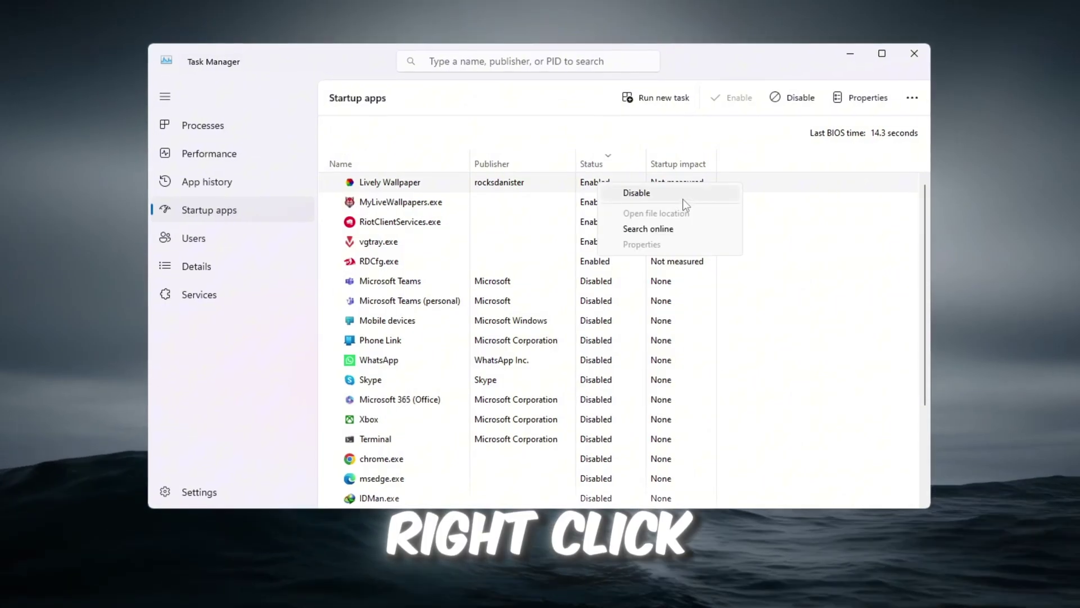
Bring up the disable option for the enabled startup apps MyLiveWallpapers.exe, RiotClientServices.exe, vgtray.exe and RDCfg.exe in turn, without applying it.
{"action": "left_click", "coordinate": [576, 208]}
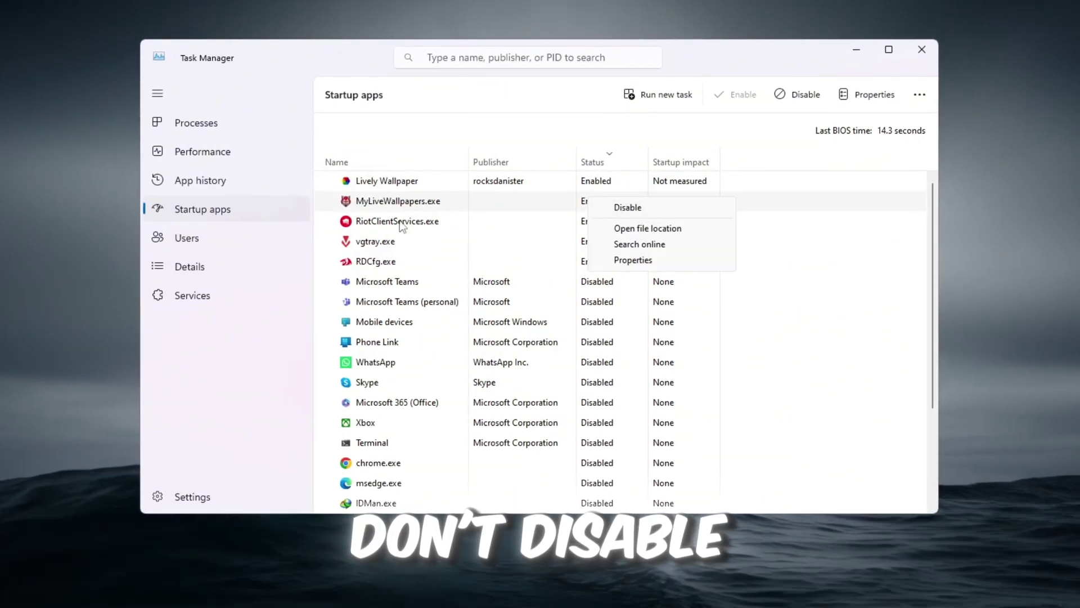
{"action": "left_click", "coordinate": [580, 233]}
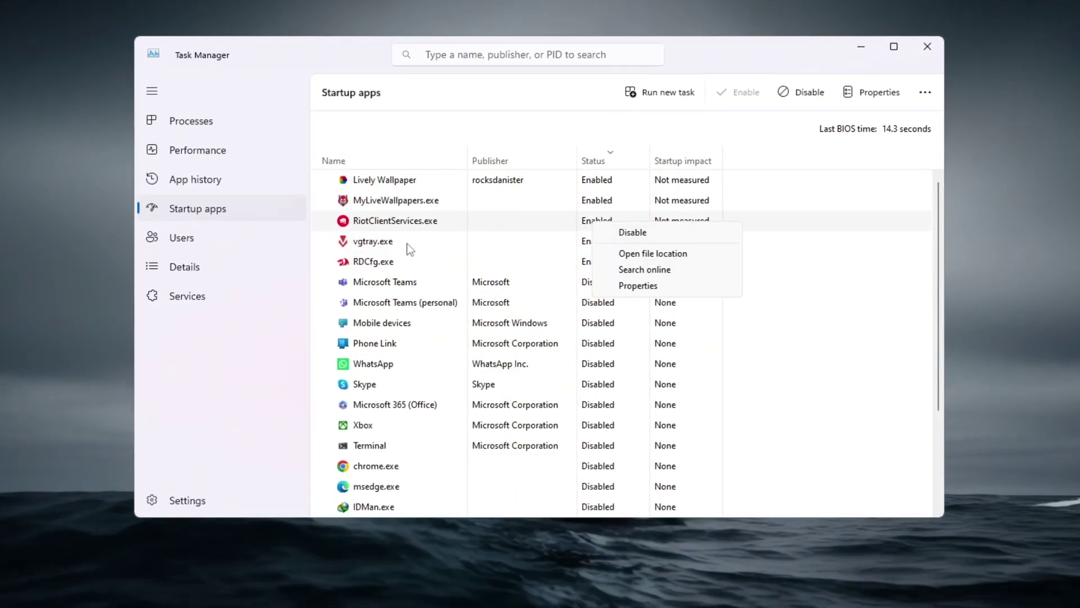
{"action": "left_click", "coordinate": [406, 243]}
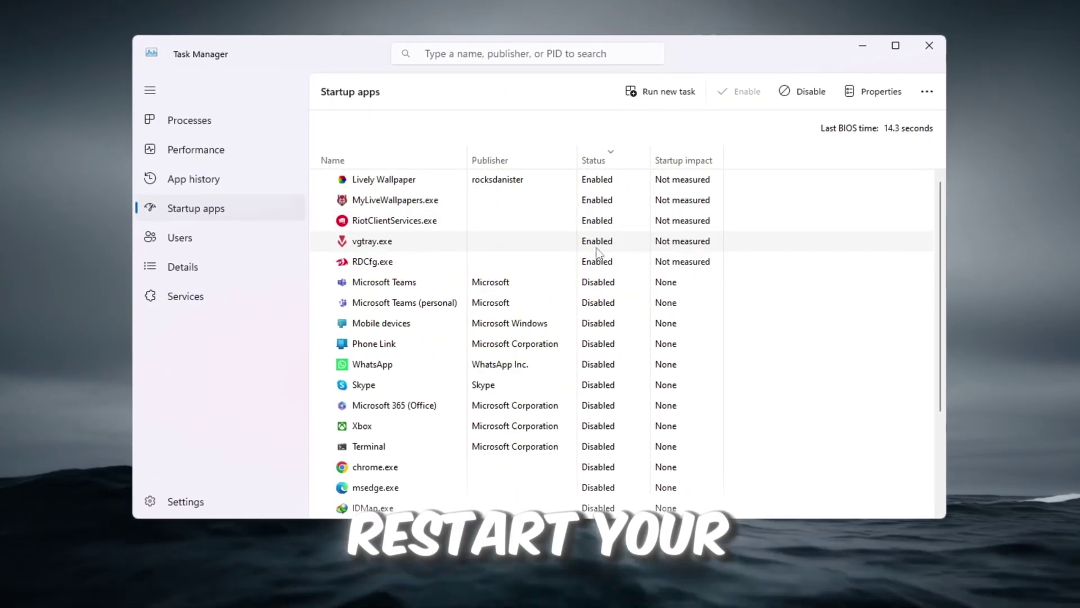
{"action": "right_click", "coordinate": [600, 243]}
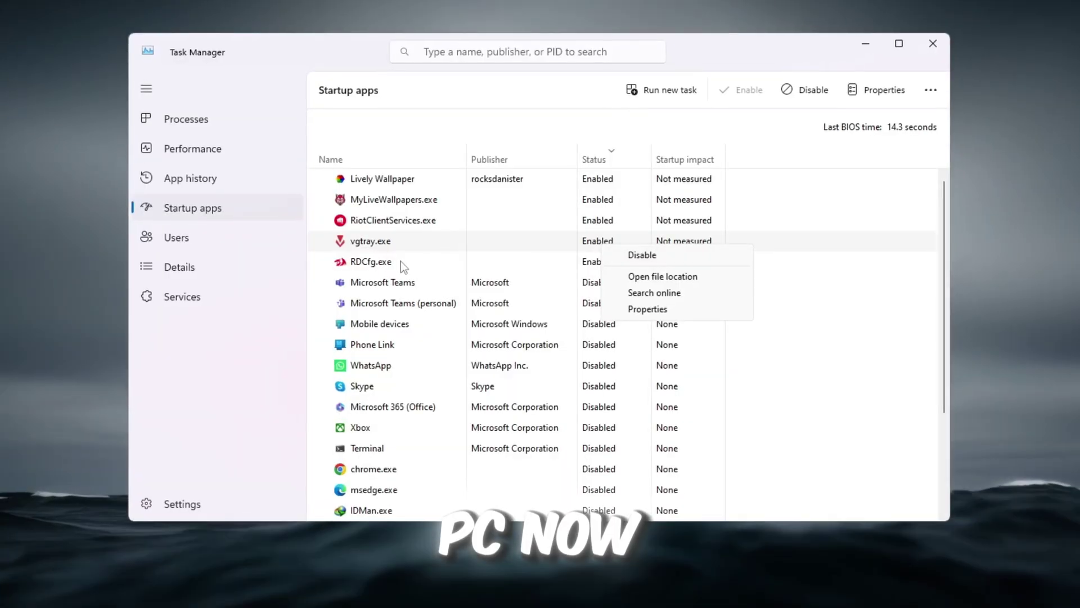
{"action": "left_click", "coordinate": [400, 261]}
{"action": "right_click", "coordinate": [609, 263]}
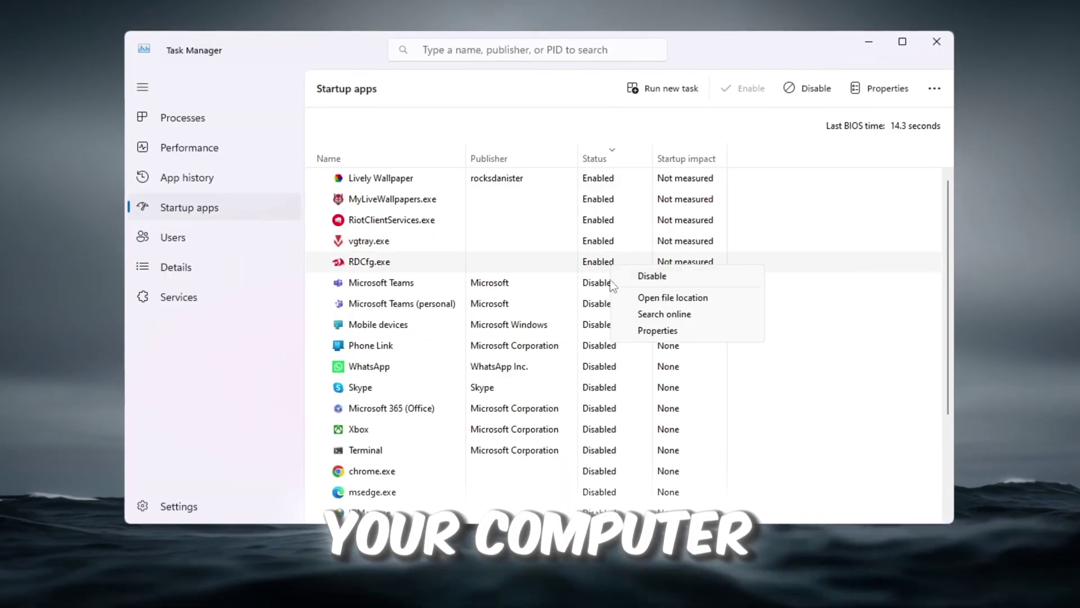